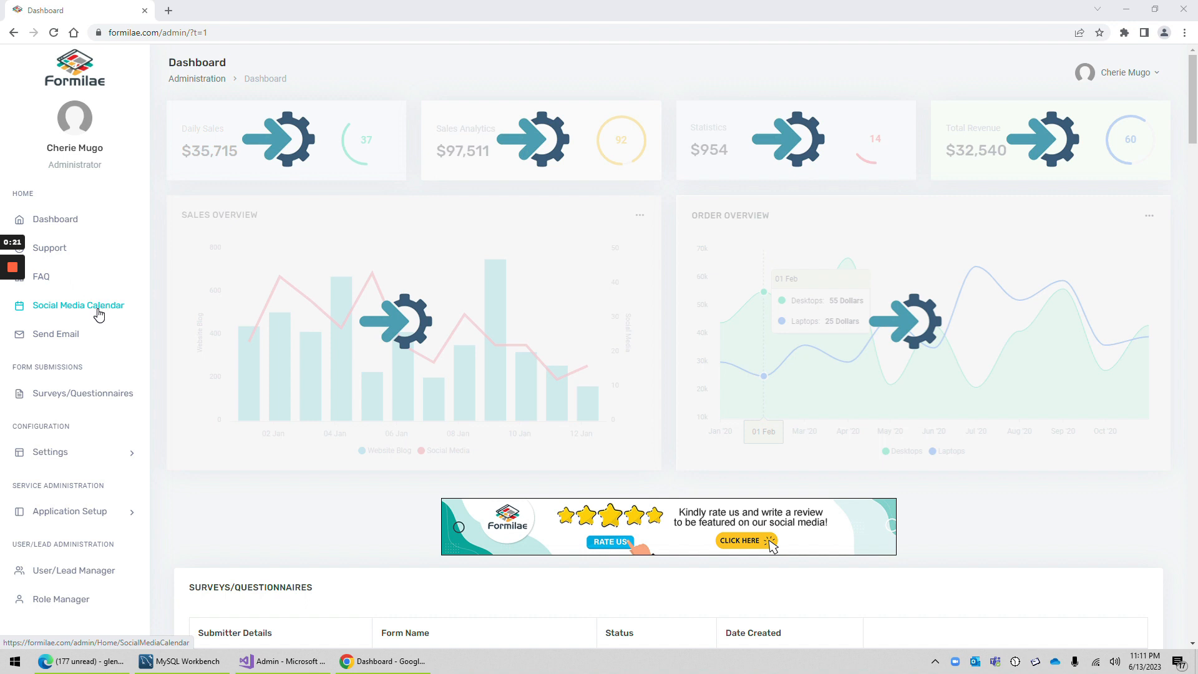
# Step: Open the Social Media Calendar and look over the entries for June 2023
pyautogui.click(99, 307)
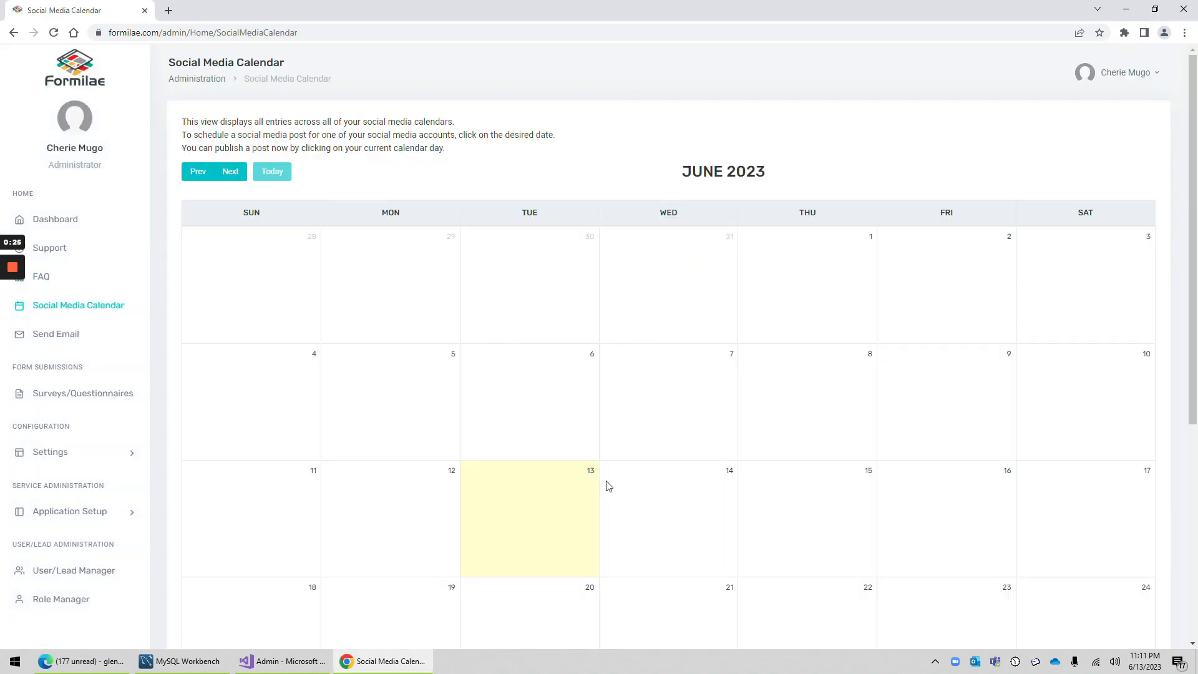
pyautogui.scroll(-5, 602, 479)
pyautogui.scroll(5, 601, 478)
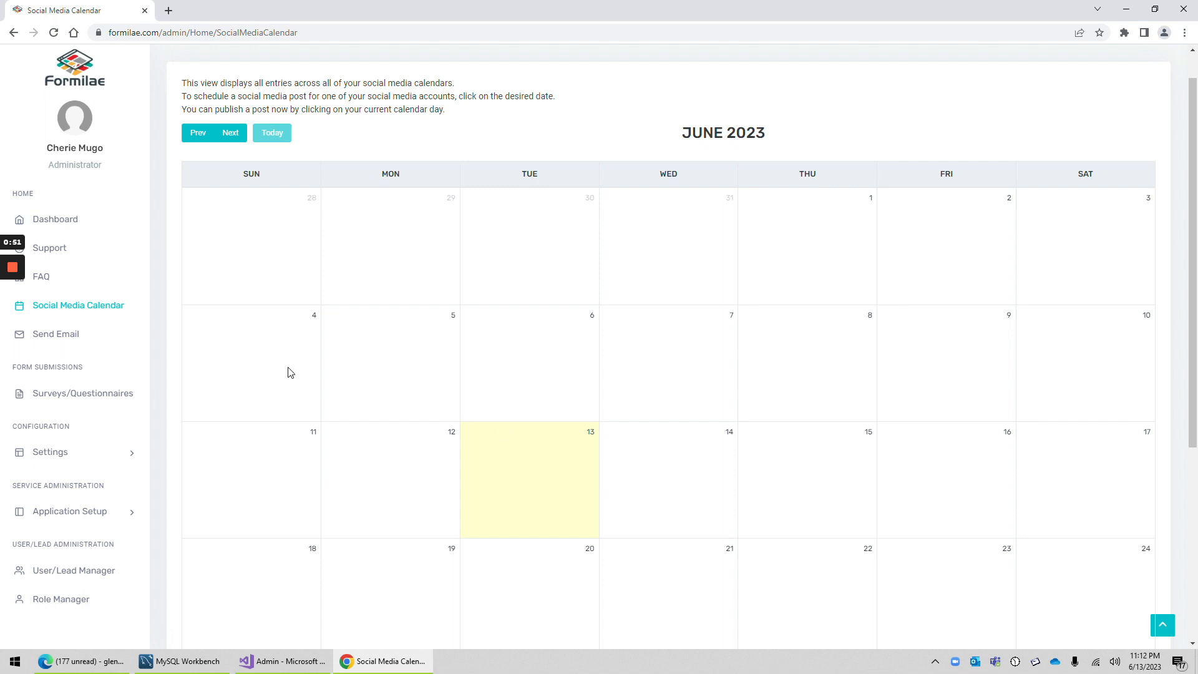
pyautogui.scroll(-5, 625, 460)
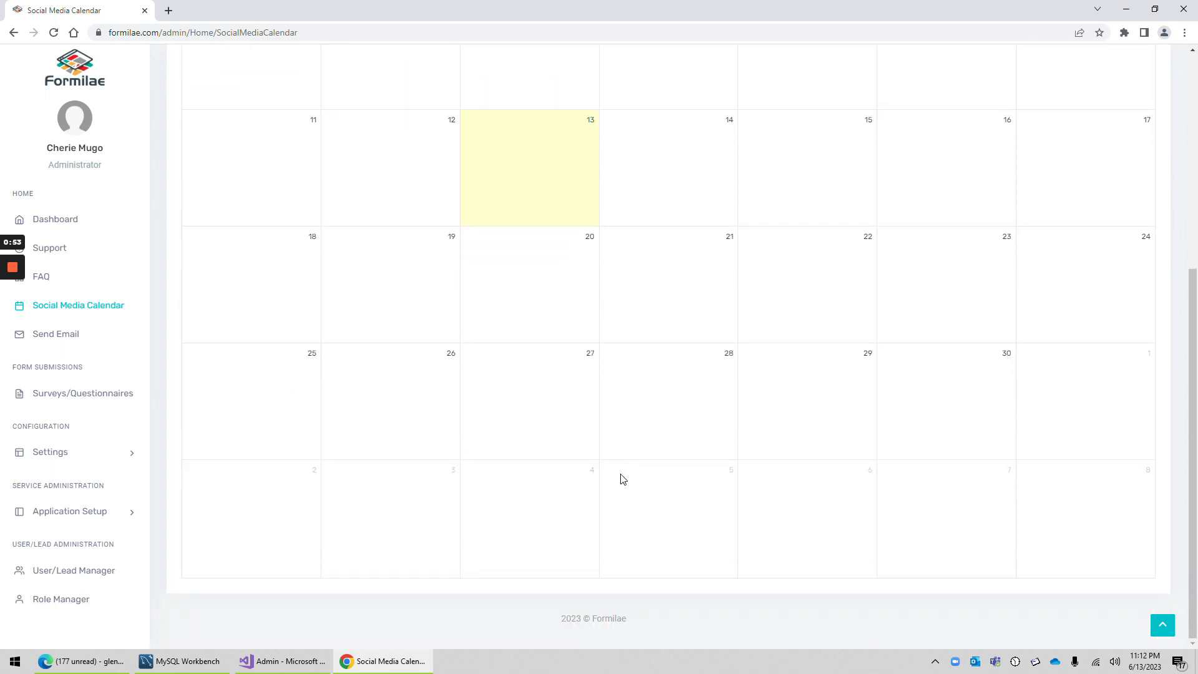
pyautogui.scroll(6, 623, 476)
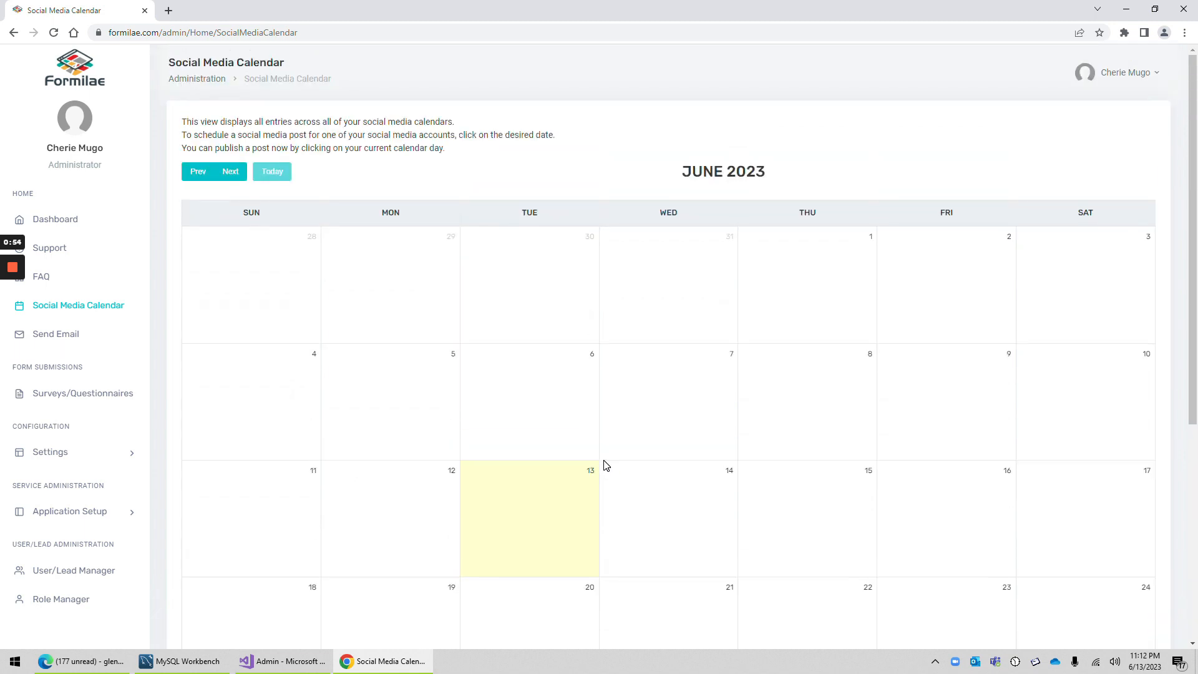
# Step: Open the post scheduling form for June 13, check the available calendar choices, and close the form
pyautogui.click(528, 512)
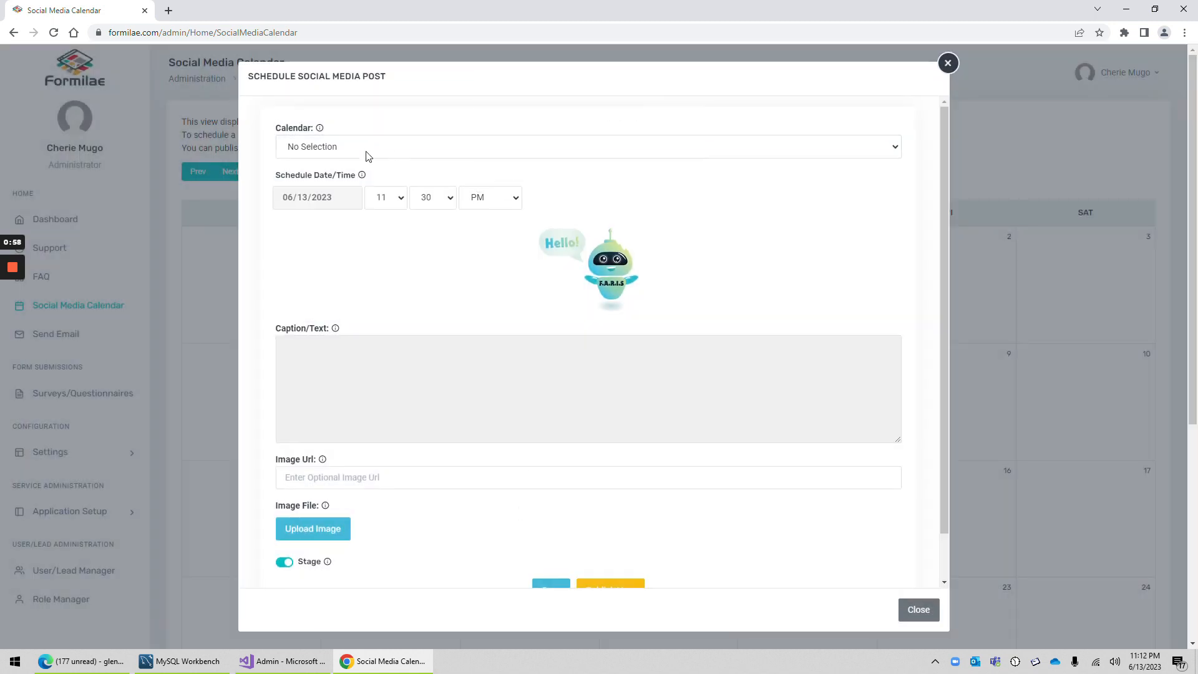
pyautogui.click(367, 152)
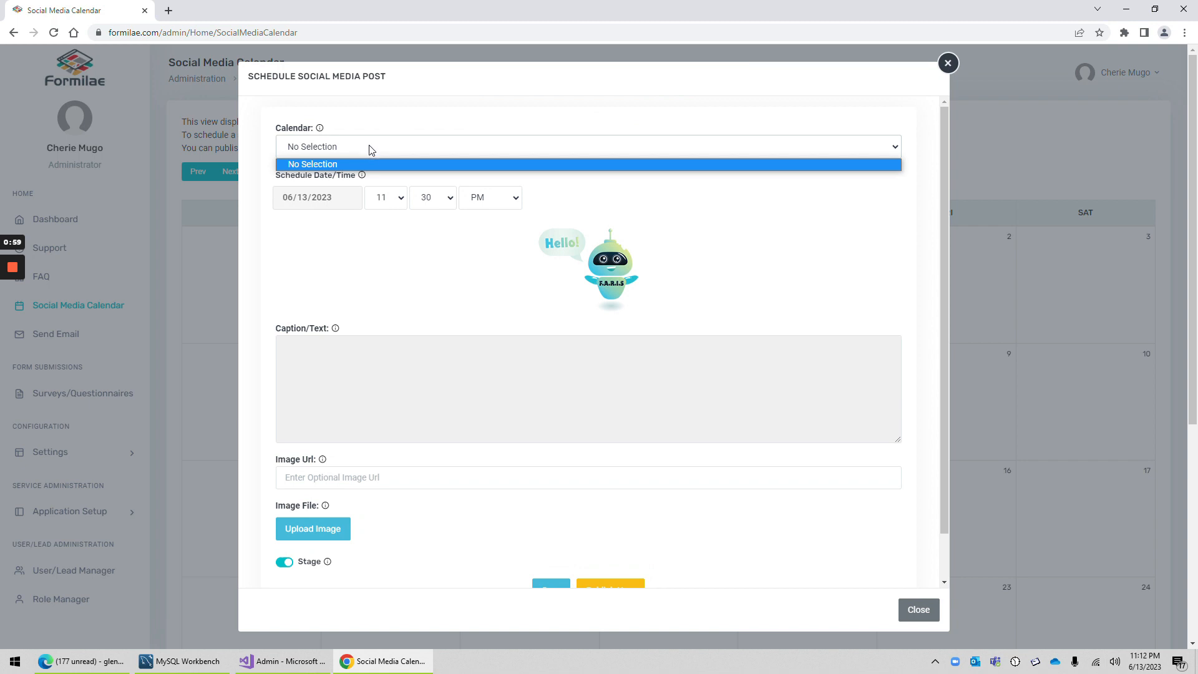
pyautogui.click(374, 148)
pyautogui.click(375, 148)
pyautogui.click(610, 513)
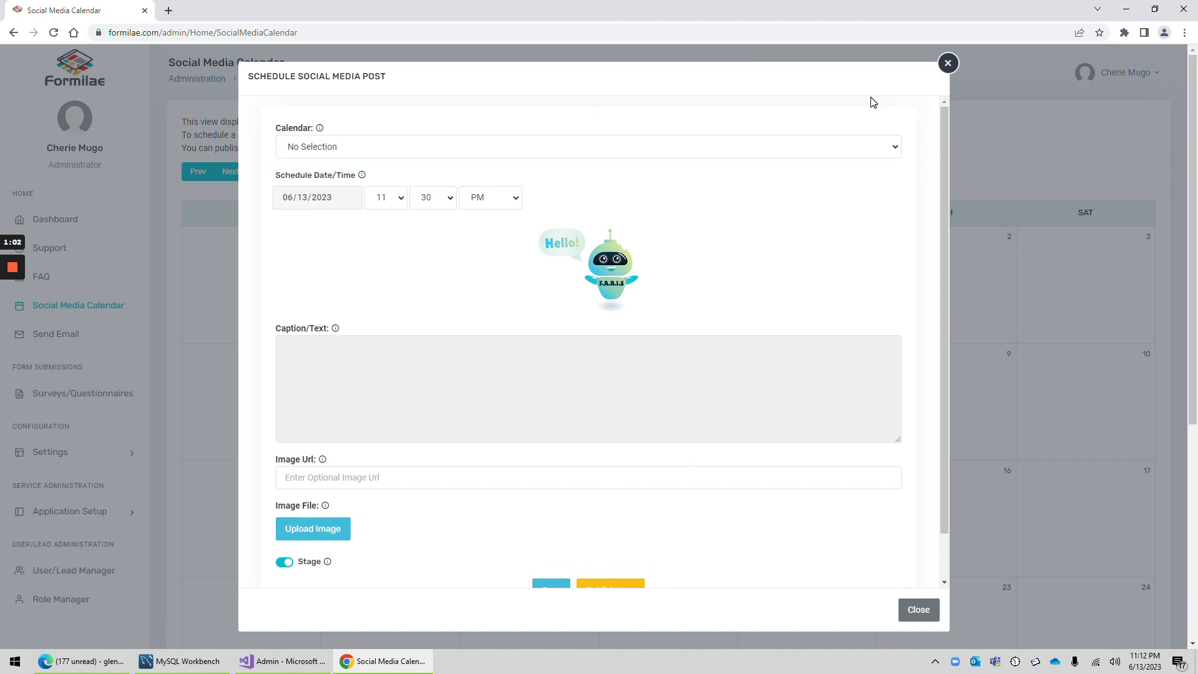
pyautogui.click(948, 63)
# Step: Open the Social Media Calendar(s) management page within Application Setup
pyautogui.scroll(-3, 86, 365)
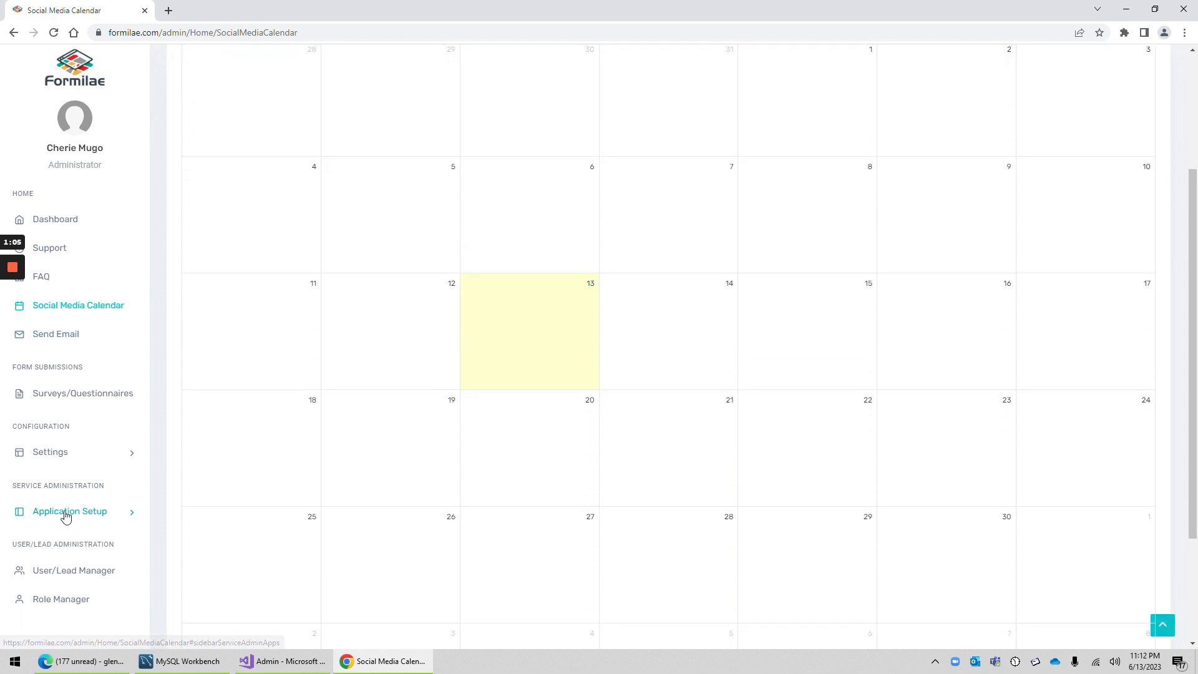
pyautogui.click(65, 516)
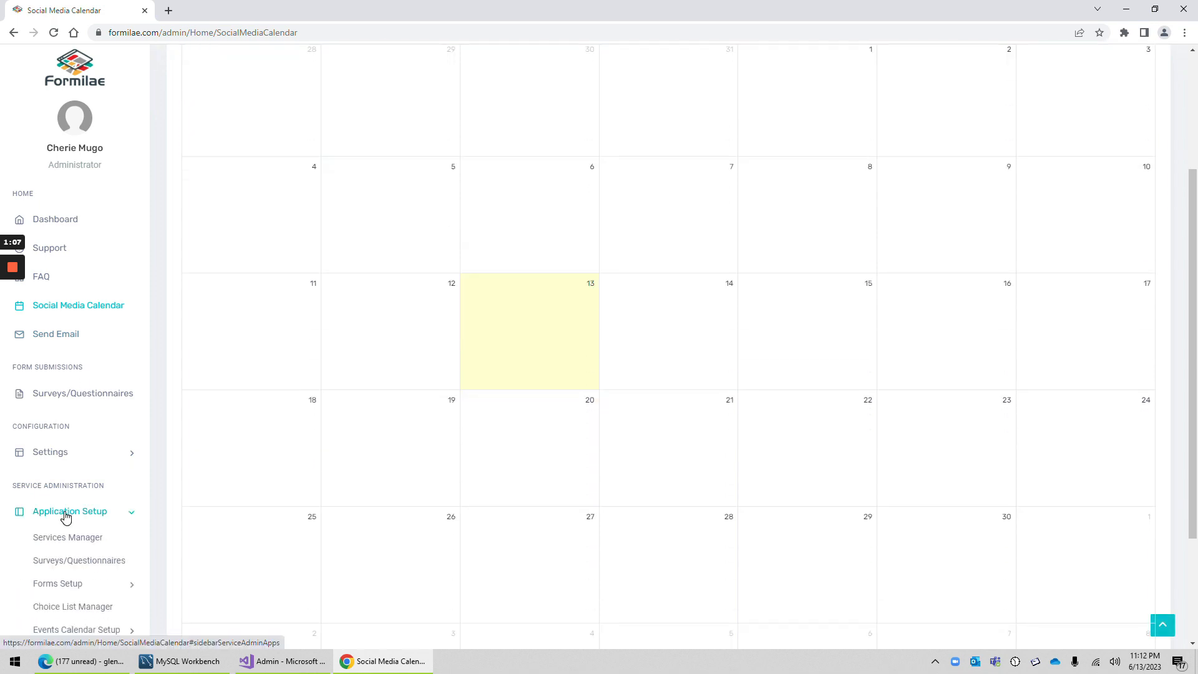
pyautogui.scroll(-2, 65, 515)
pyautogui.click(72, 529)
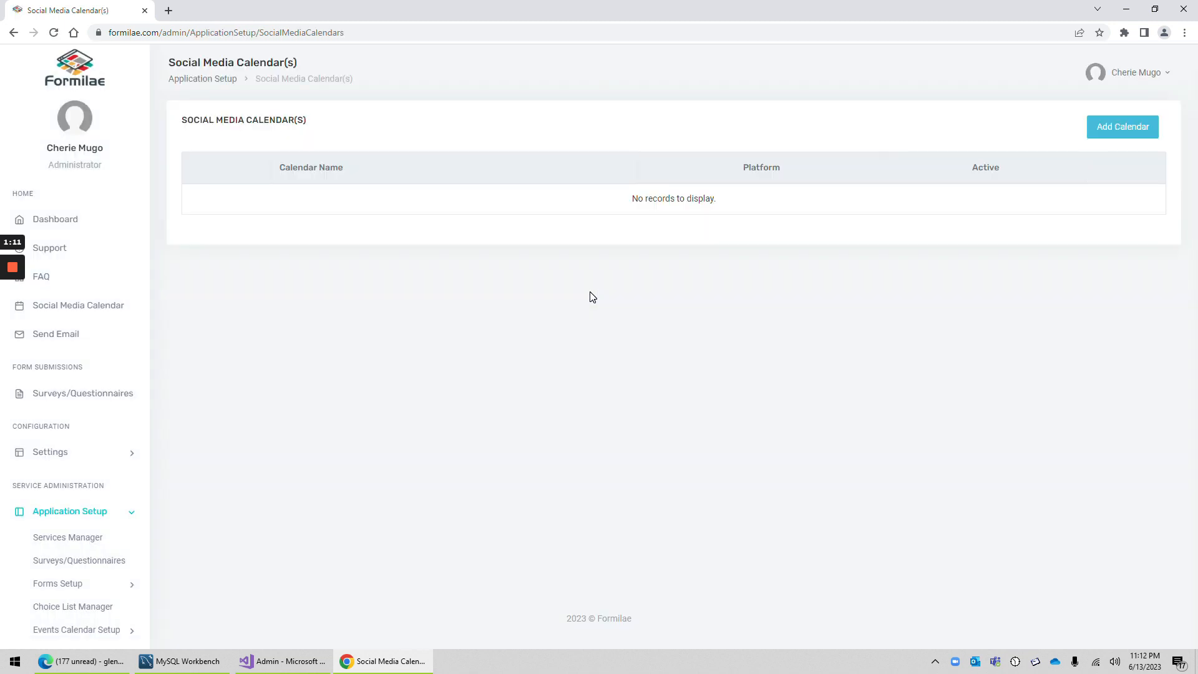
# Step: Start a new social media calendar for the Facebook platform and name it Earth's Endangered Creatures
pyautogui.click(1107, 131)
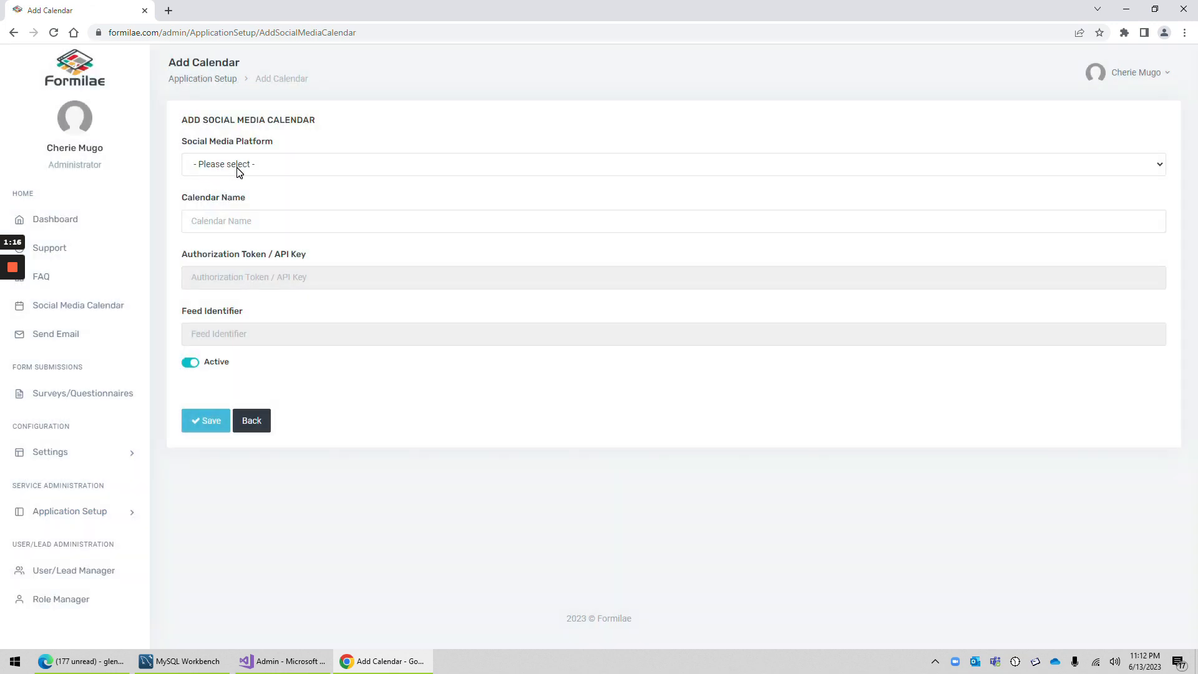
pyautogui.click(238, 168)
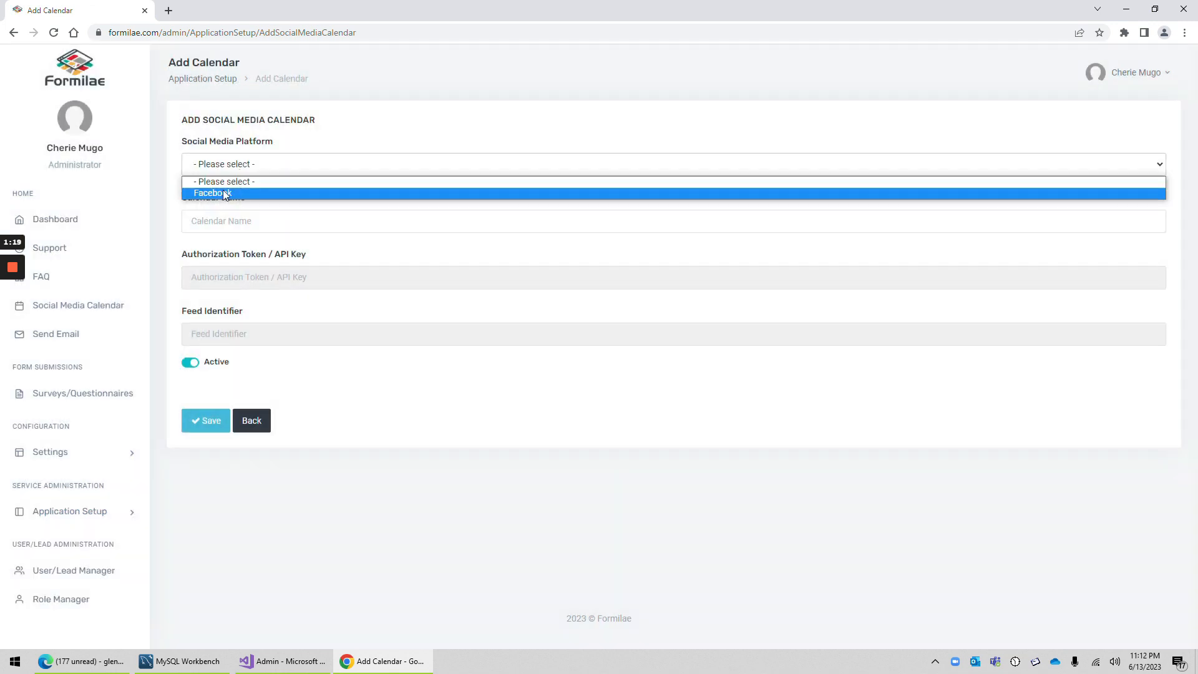
pyautogui.click(260, 194)
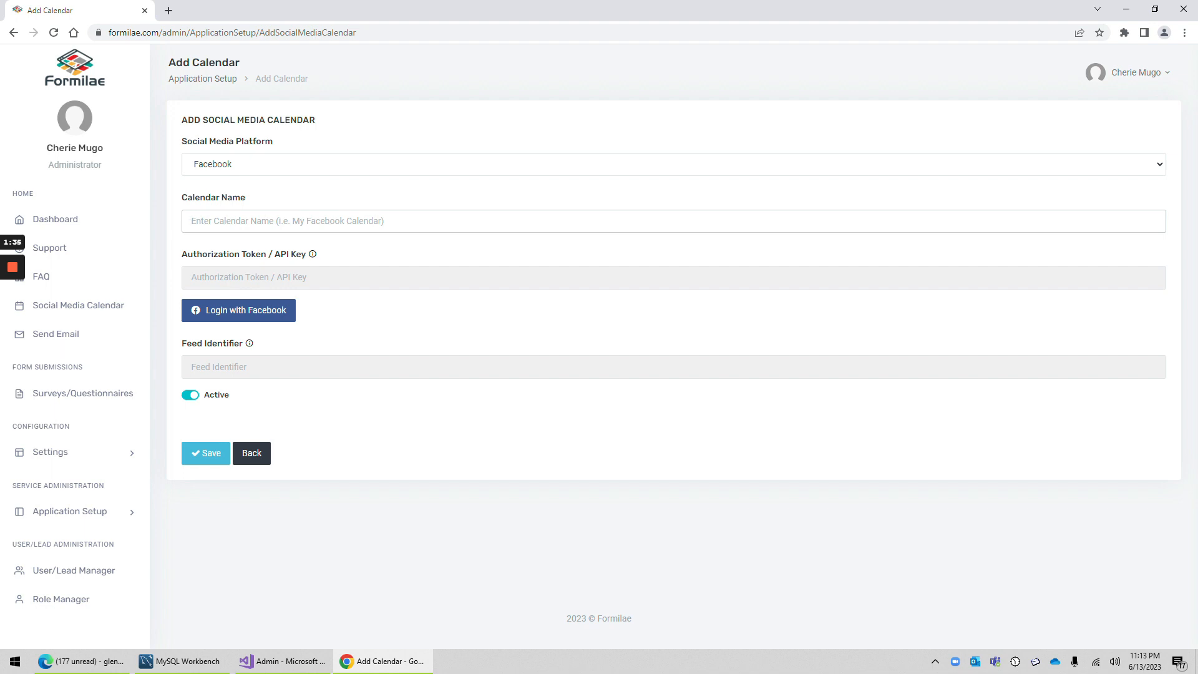
pyautogui.write("Earth's")
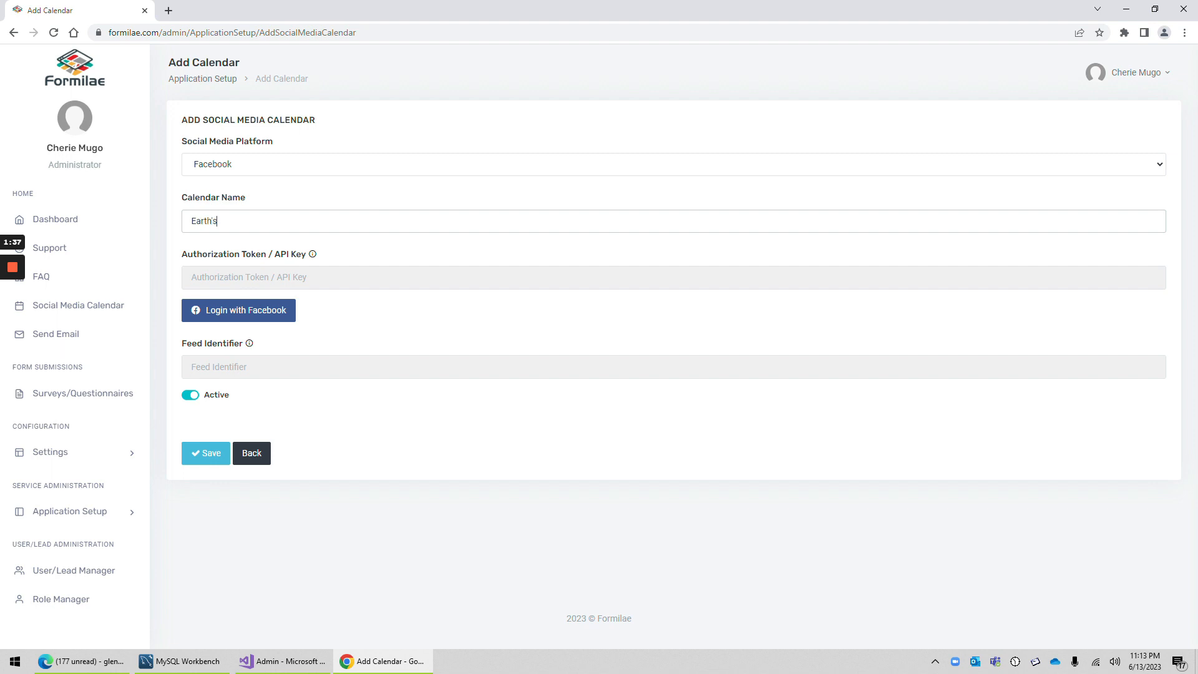
pyautogui.write(' Endangered Creatures')
# Step: Start the Facebook login for the new calendar and enter the account's e-mail address
pyautogui.click(248, 318)
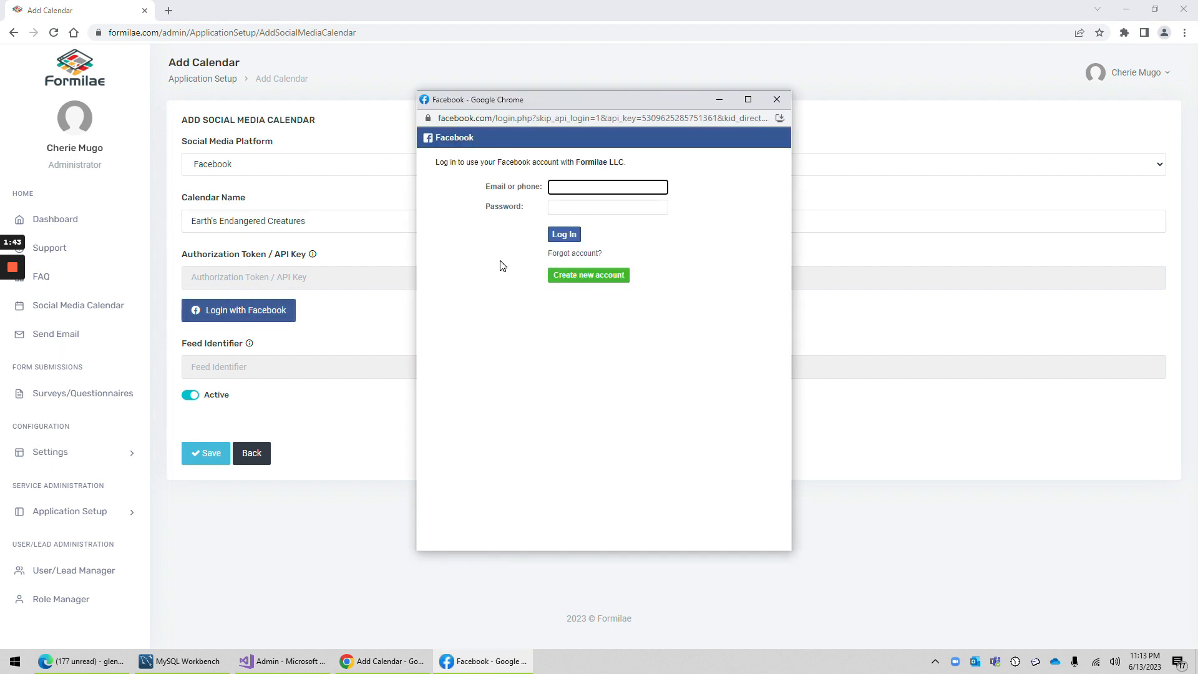
pyautogui.write('earthsendange')
pyautogui.hotkey('ctrl', 'a')
pyautogui.press('BackSpace')
pyautogui.press('Tab')
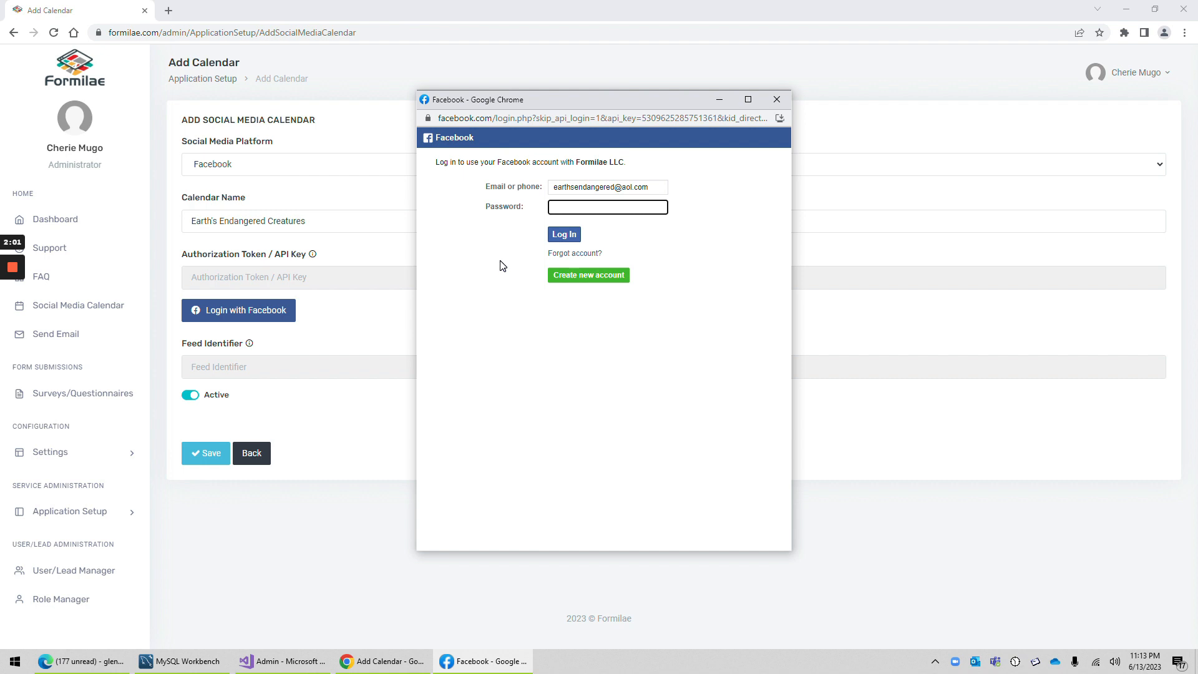
# Step: Enter the Facebook account password, log in, and decline saving the password in the browser
pyautogui.write('••••••••••')
pyautogui.click(570, 239)
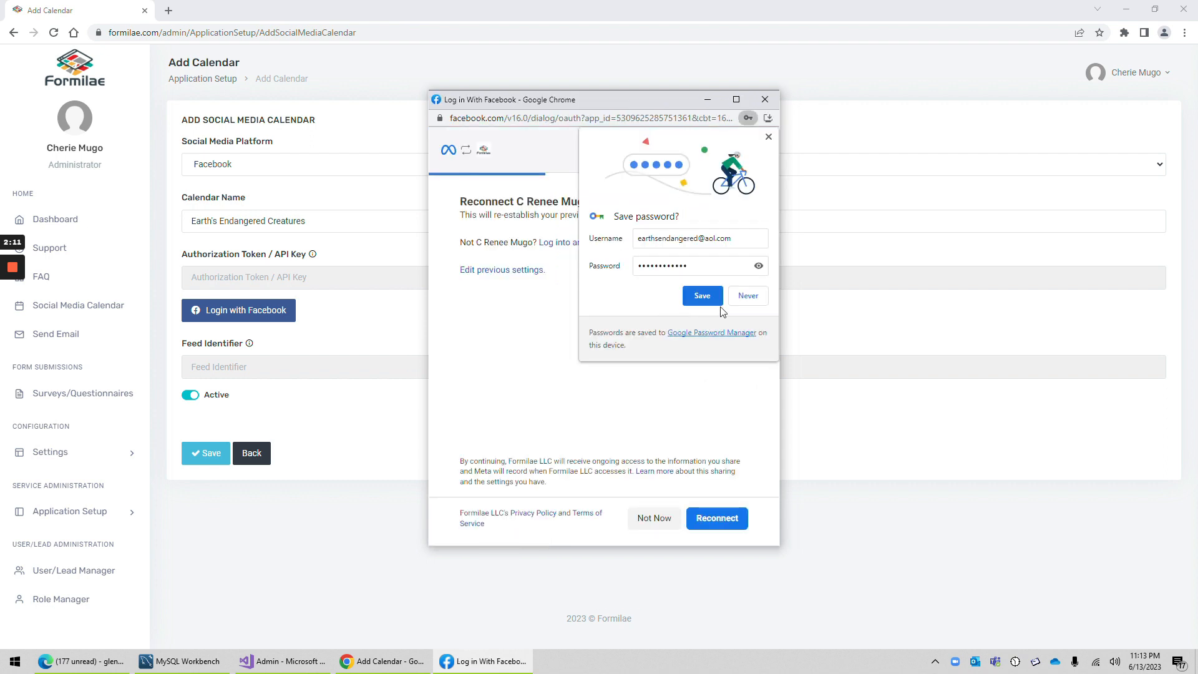
pyautogui.click(753, 298)
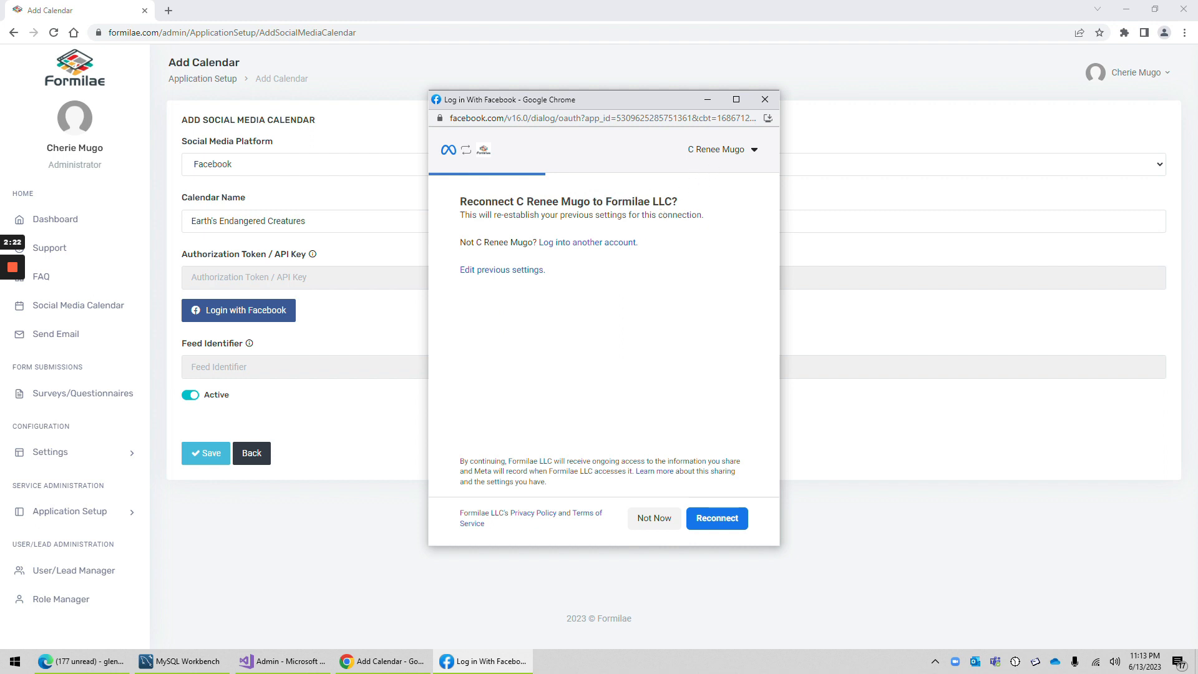
# Step: Reconnect the Facebook account to Formilae LLC and acknowledge the confirmations to return to the calendar form
pyautogui.moveTo(605, 201); pyautogui.dragTo(665, 201)
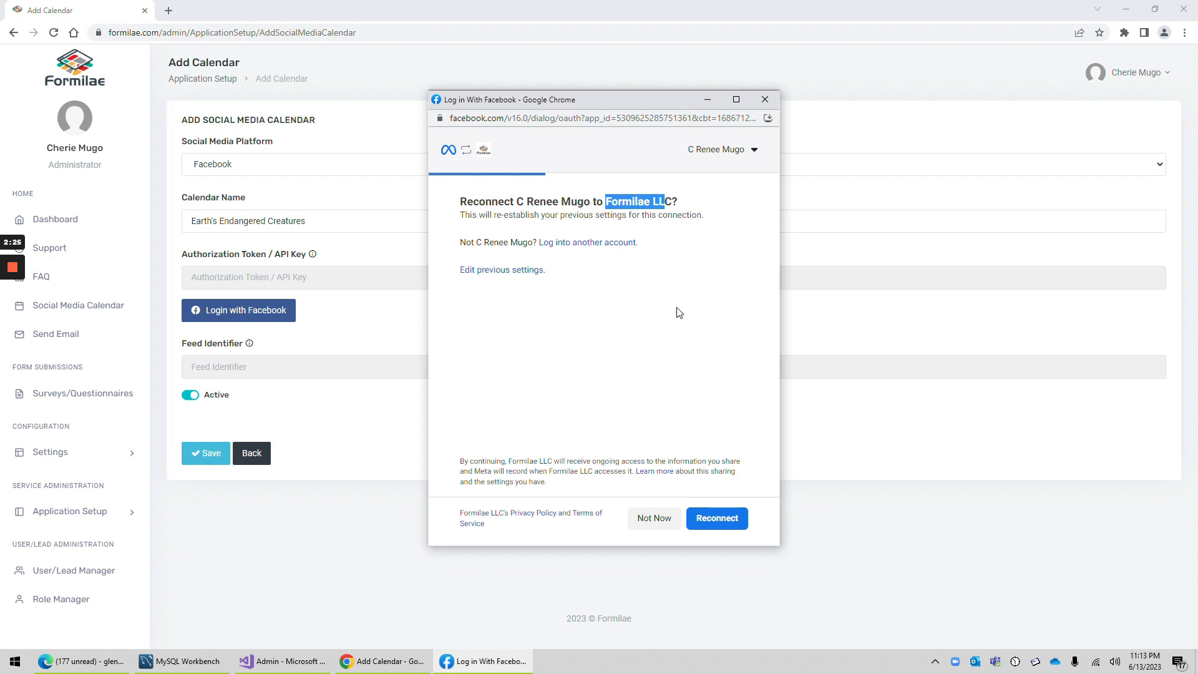
pyautogui.click(624, 411)
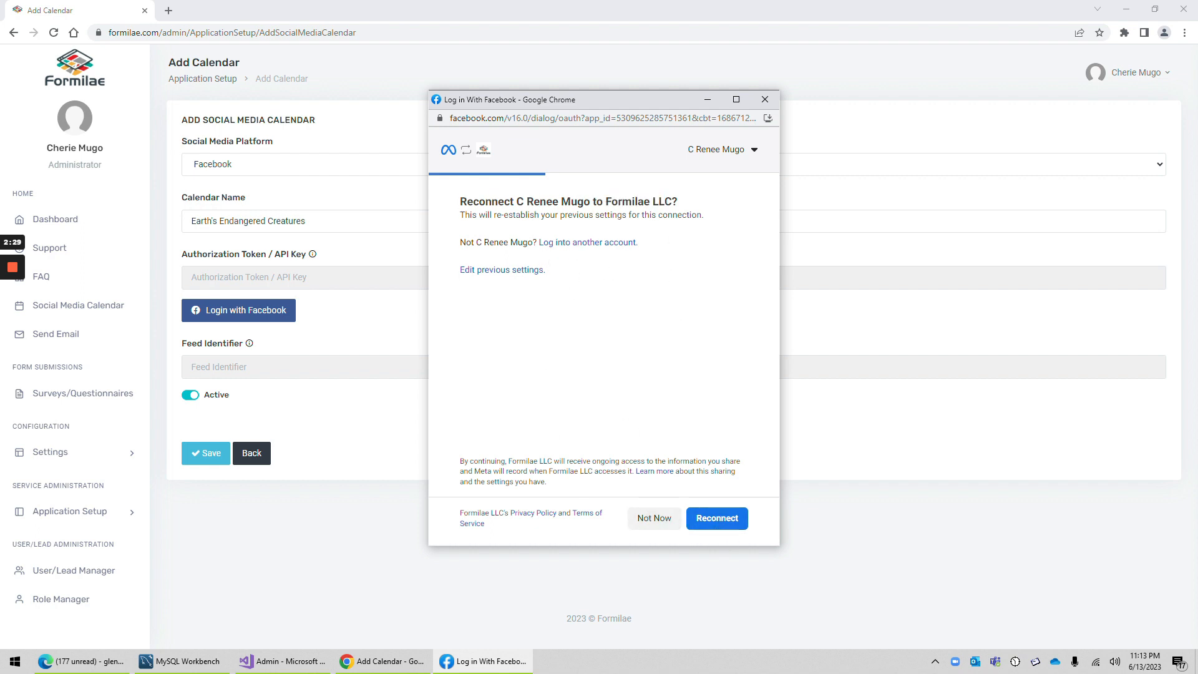
pyautogui.click(718, 521)
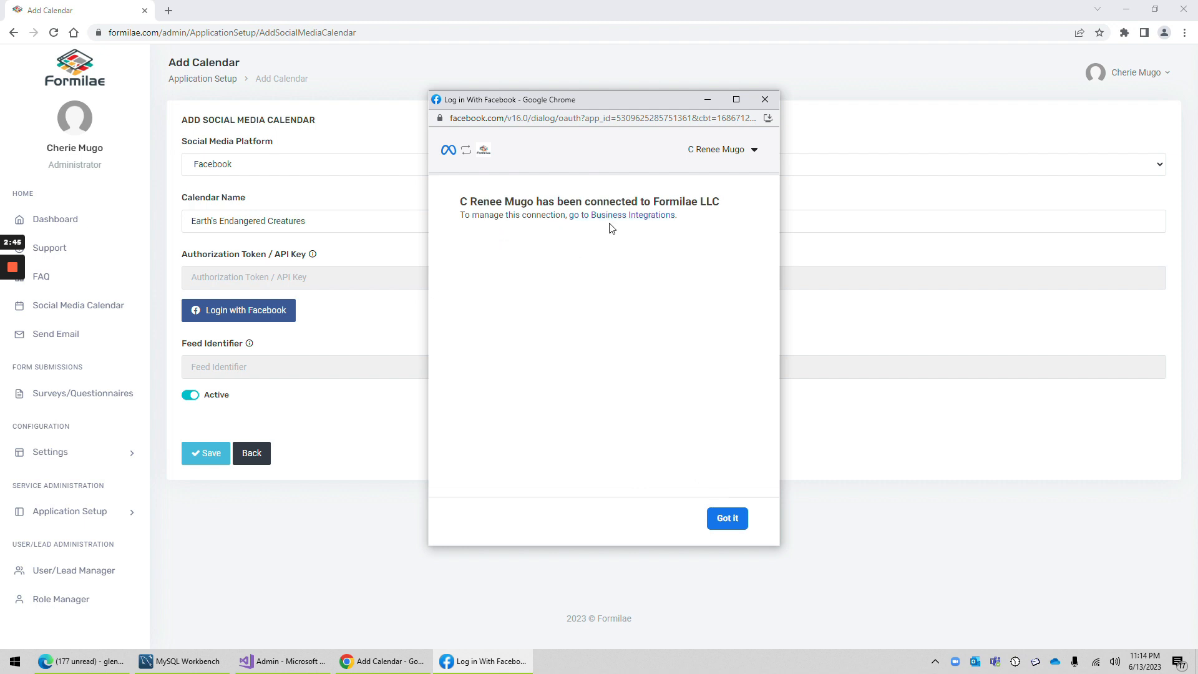
pyautogui.click(728, 520)
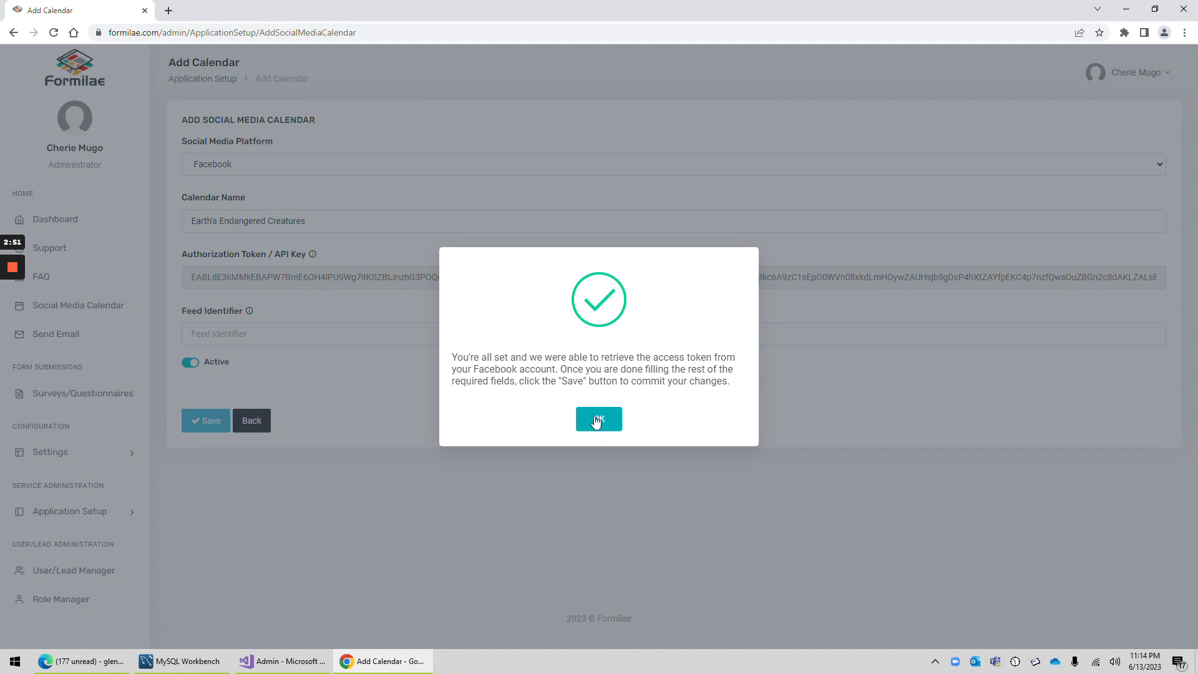
pyautogui.click(605, 423)
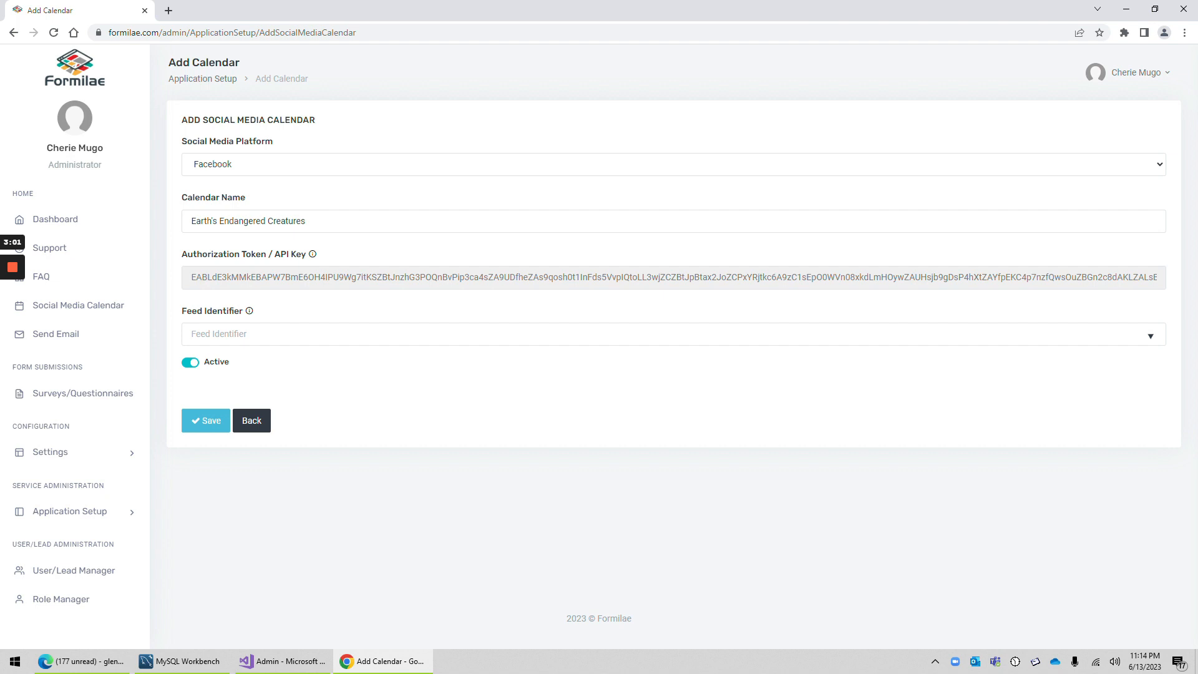
# Step: Choose the Earth's Endangered Creatures page as the feed identifier and save the new calendar
pyautogui.click(581, 334)
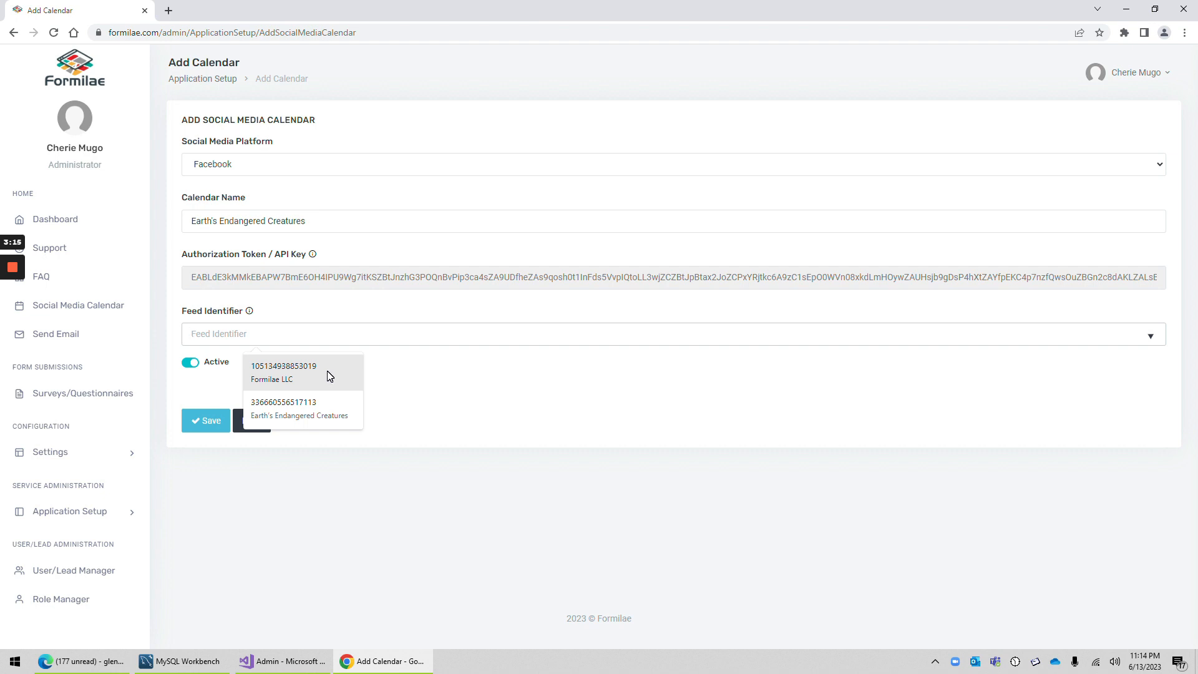
pyautogui.click(296, 408)
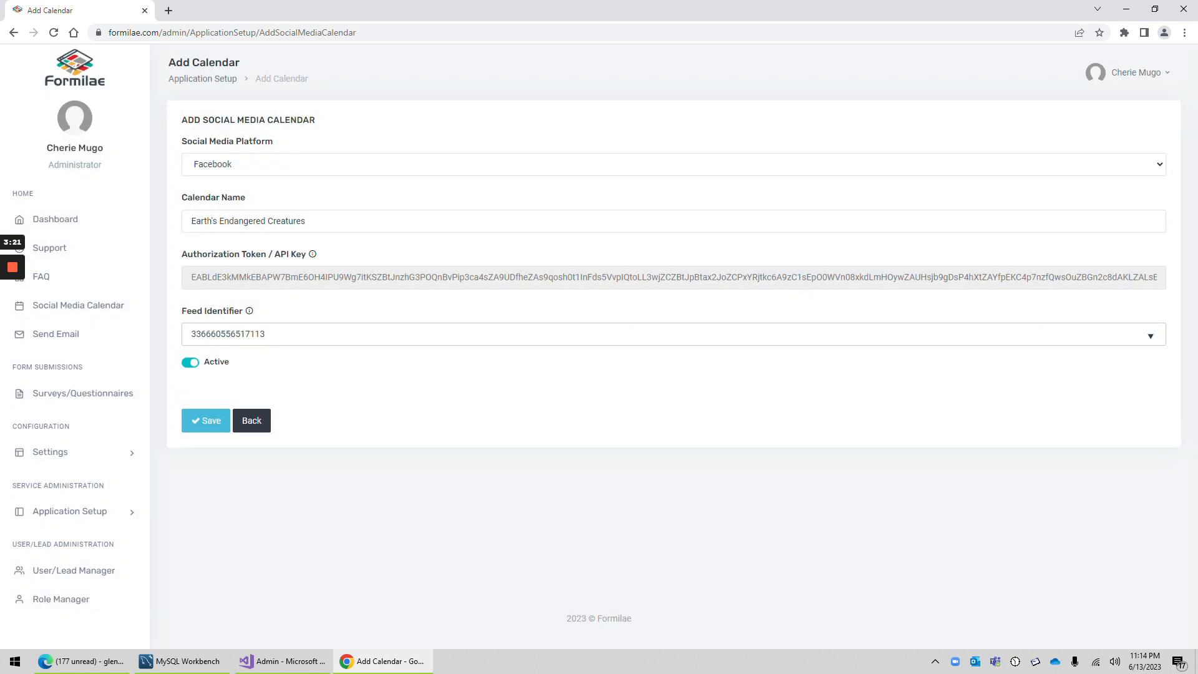
pyautogui.moveTo(274, 335); pyautogui.dragTo(174, 340)
pyautogui.click(267, 335)
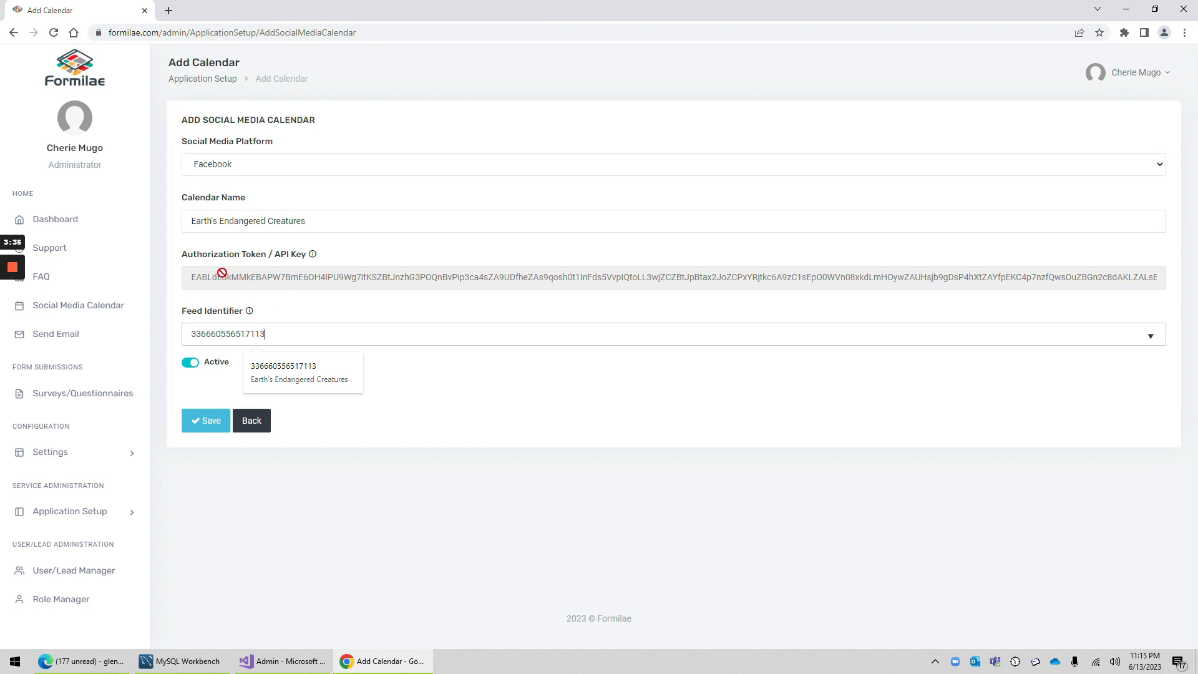
pyautogui.click(343, 314)
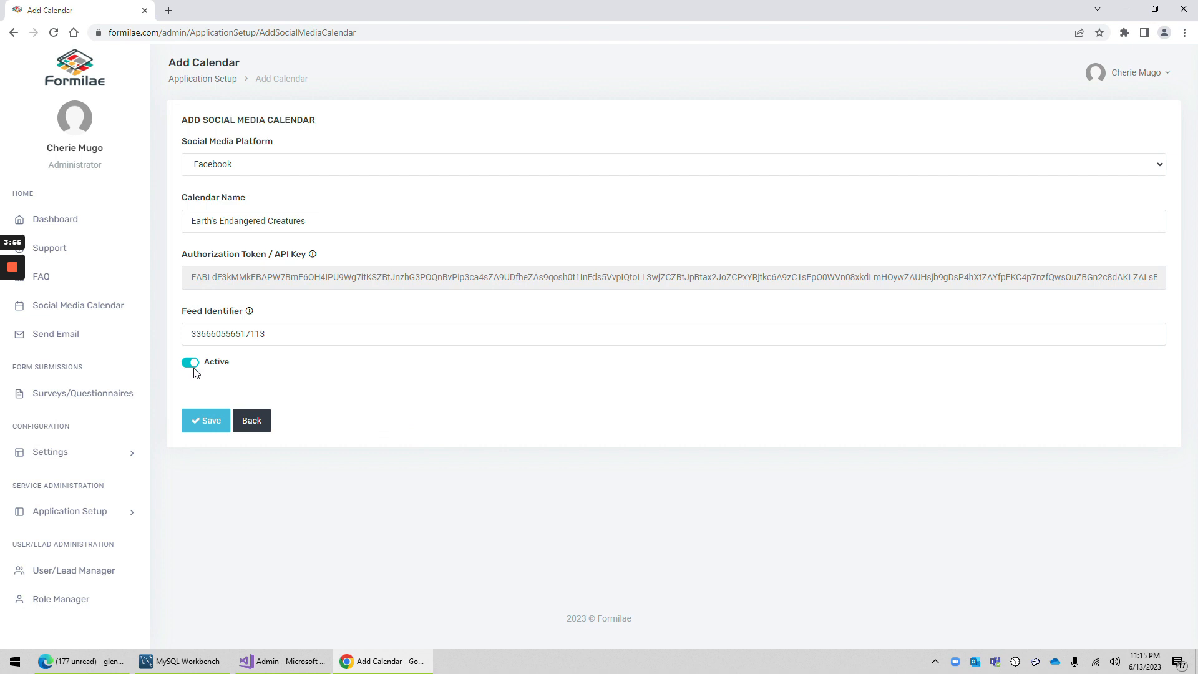
pyautogui.click(212, 423)
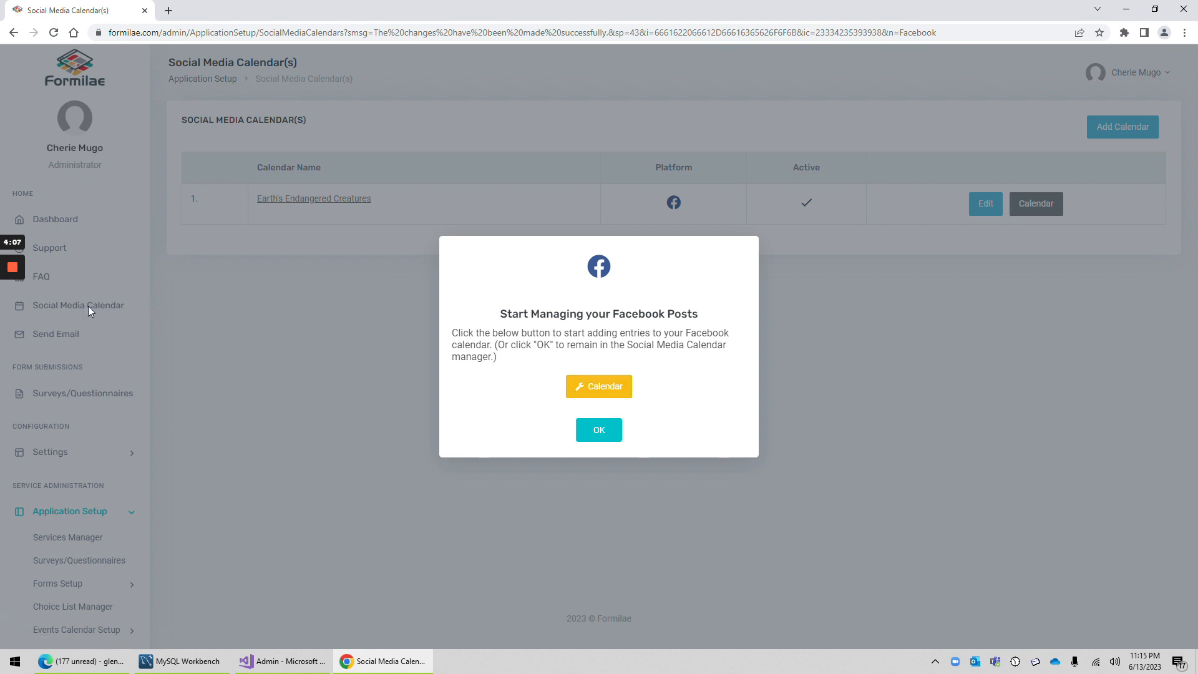
# Step: Open the Earth's Endangered Creatures Facebook calendar and look over its June 2023 schedule
pyautogui.click(612, 387)
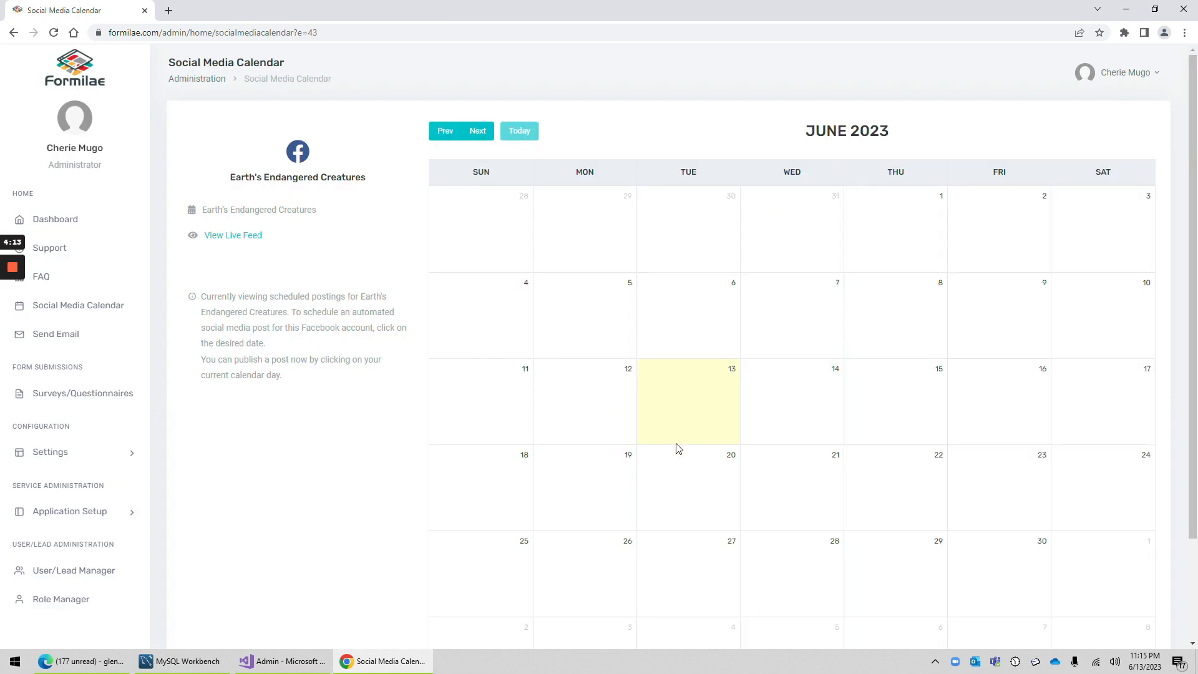
pyautogui.scroll(-2, 721, 512)
pyautogui.scroll(2, 721, 516)
# Step: View the calendar's live feed on Facebook, allowing notifications for the site, and return to the Social Media Calendar
pyautogui.click(226, 242)
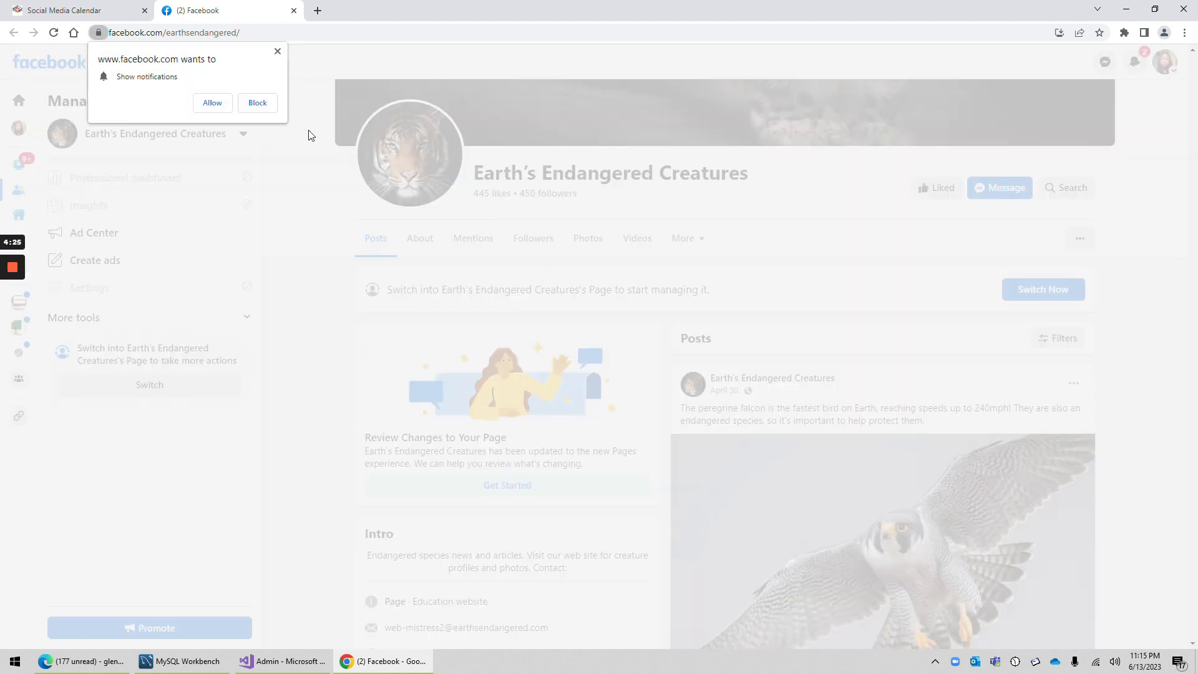
pyautogui.click(220, 104)
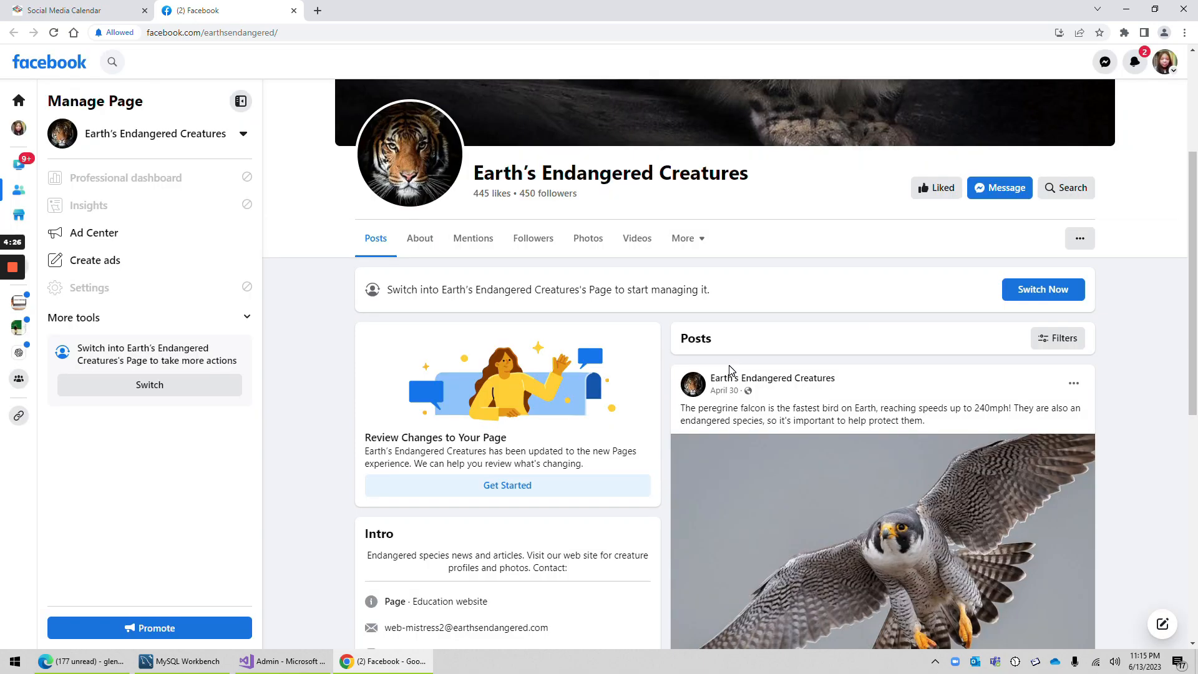
pyautogui.scroll(-7, 733, 372)
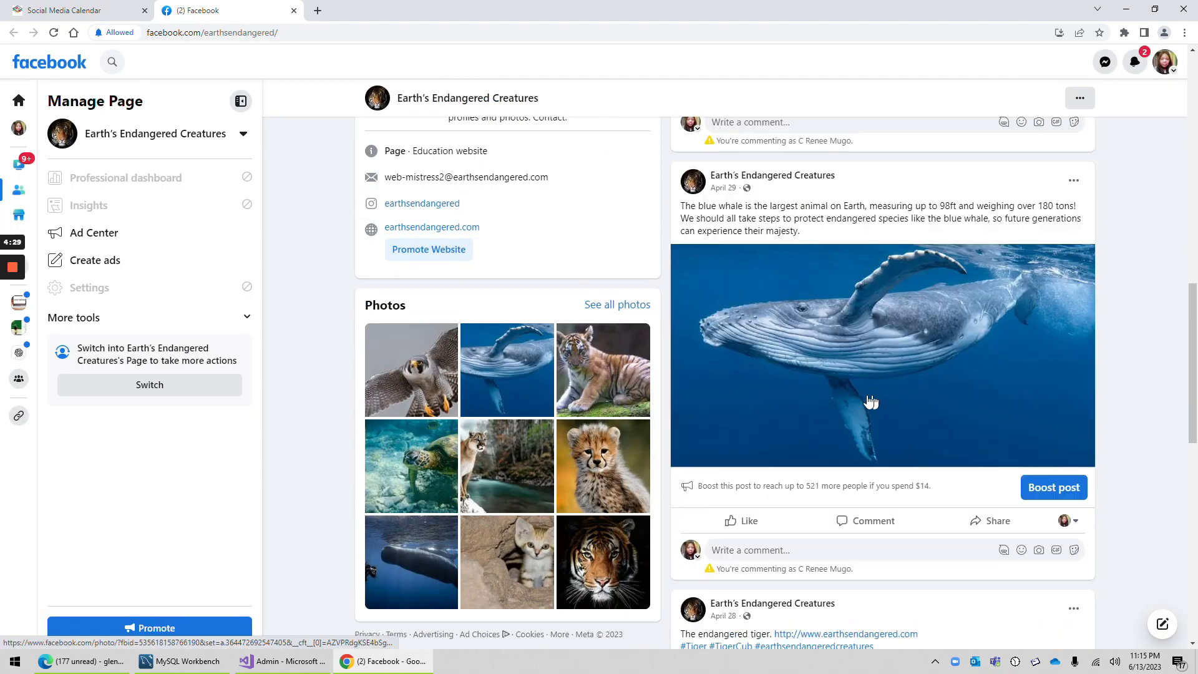
pyautogui.scroll(10, 872, 402)
pyautogui.click(88, 10)
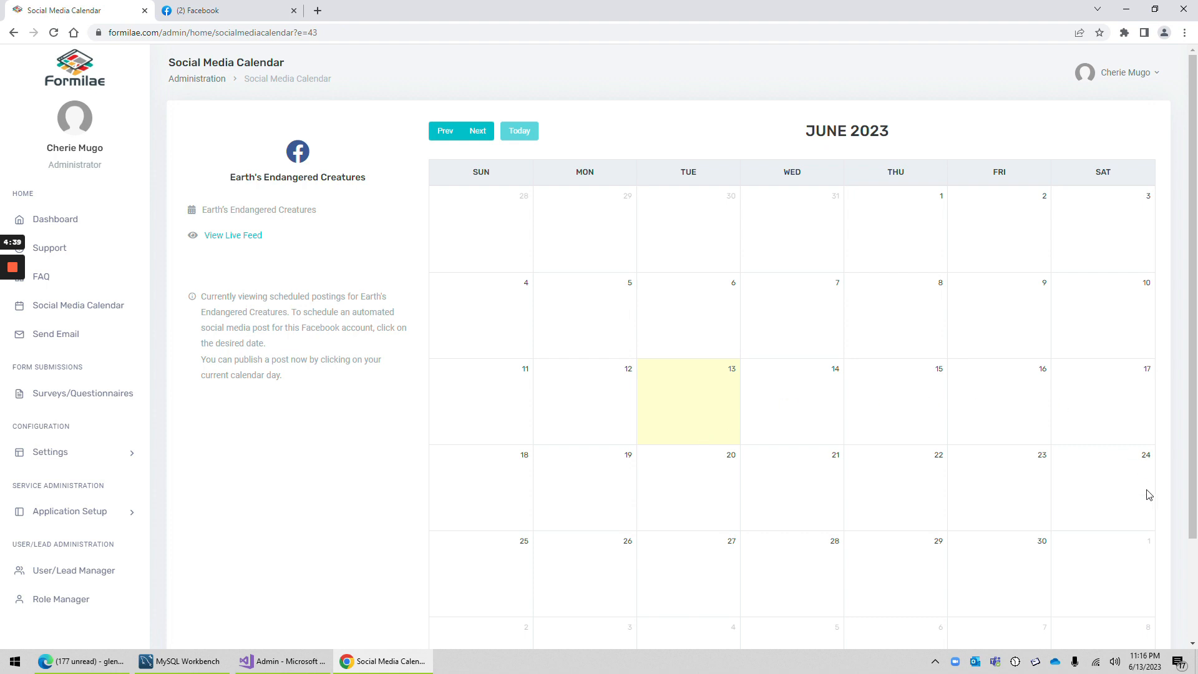
# Step: Create a Facebook post for June 13, 2023 and have F.A.R.I.S. caption it using "Write a cool fact about the endangered blue whale."
pyautogui.click(708, 415)
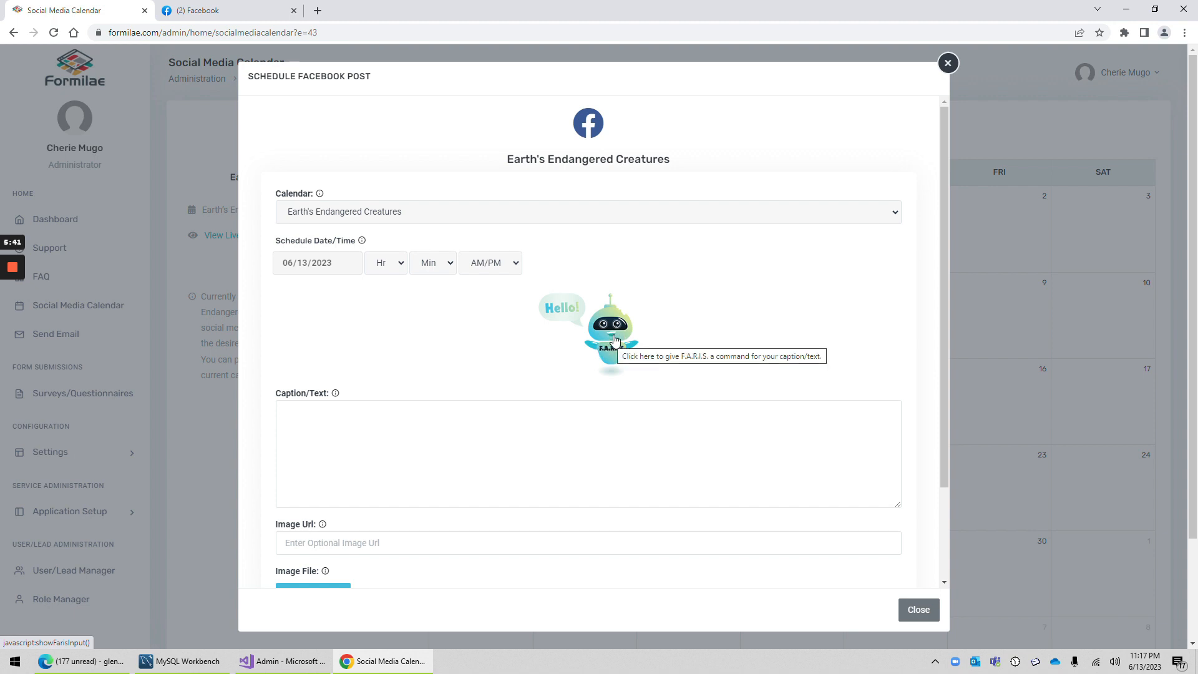
pyautogui.click(614, 330)
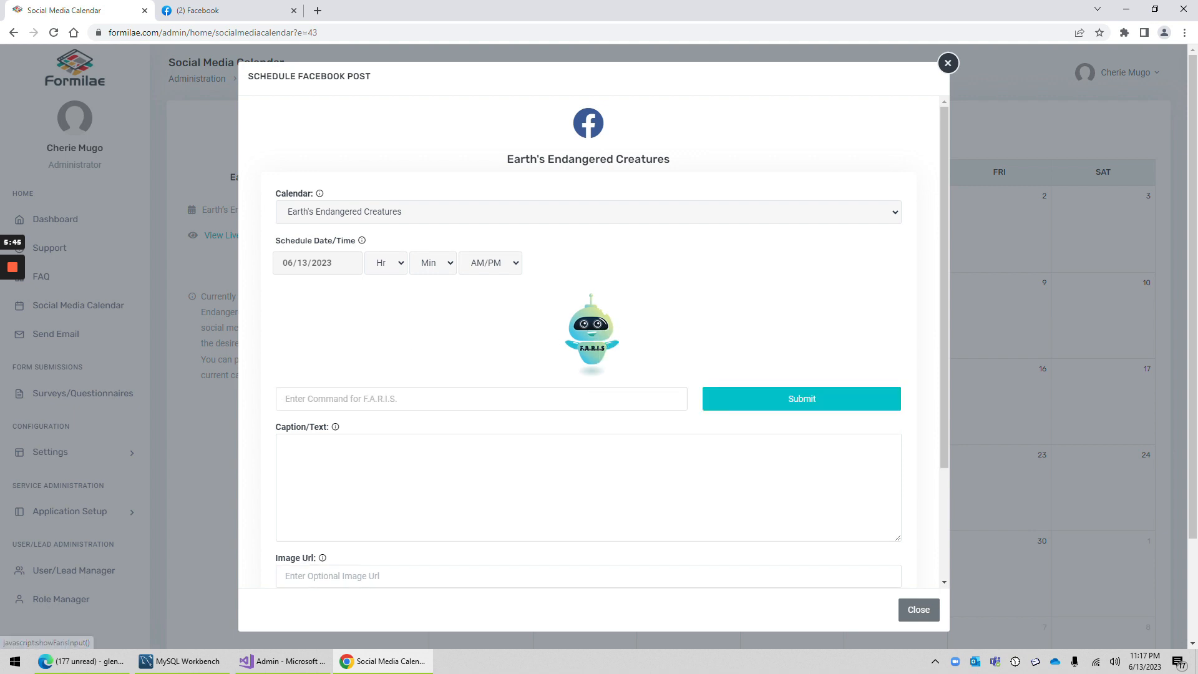
pyautogui.click(286, 399)
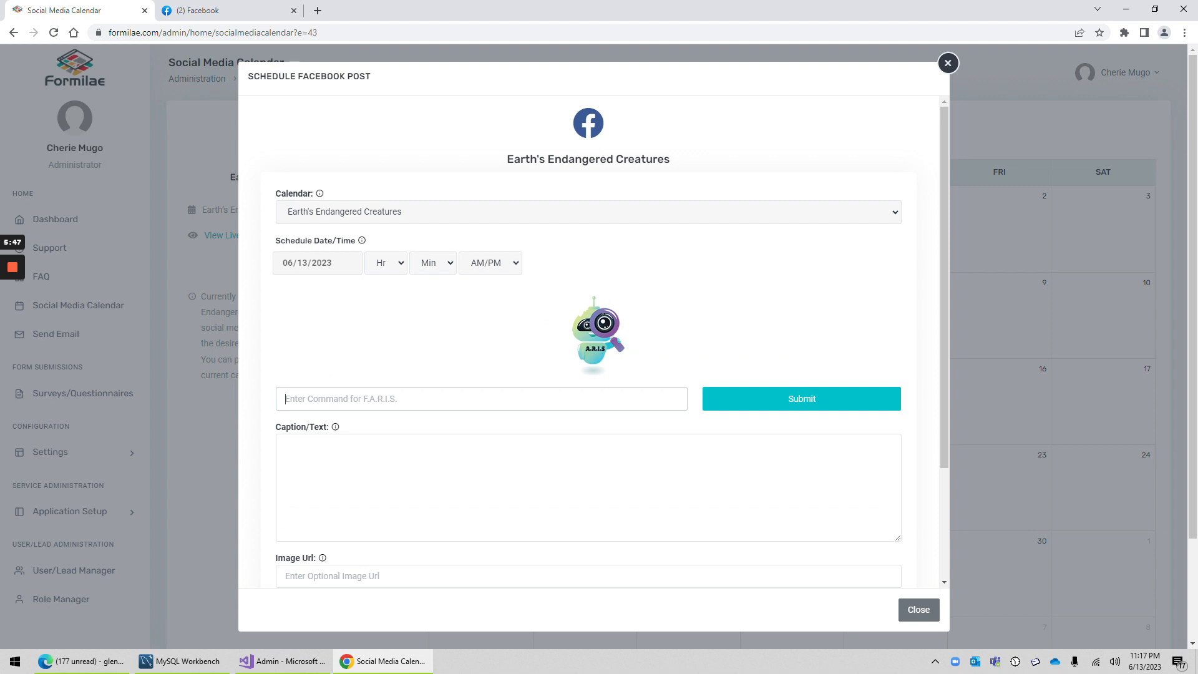
pyautogui.write('Write a cool fact about the endangered')
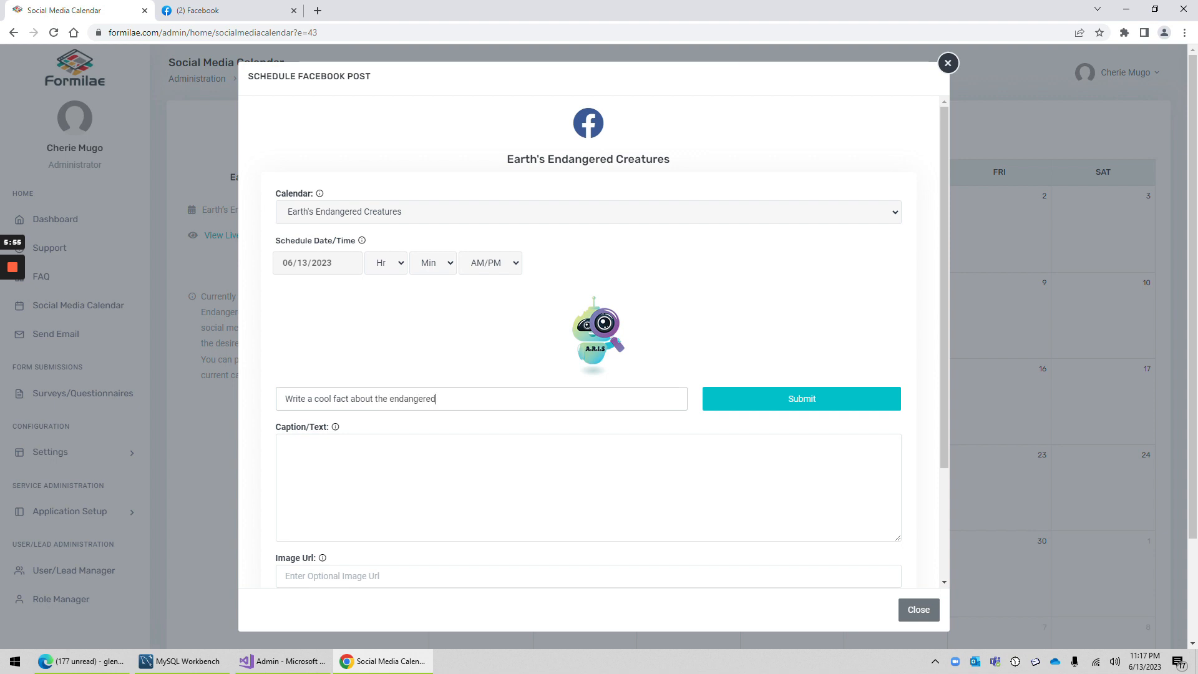
pyautogui.write(' blue whale.')
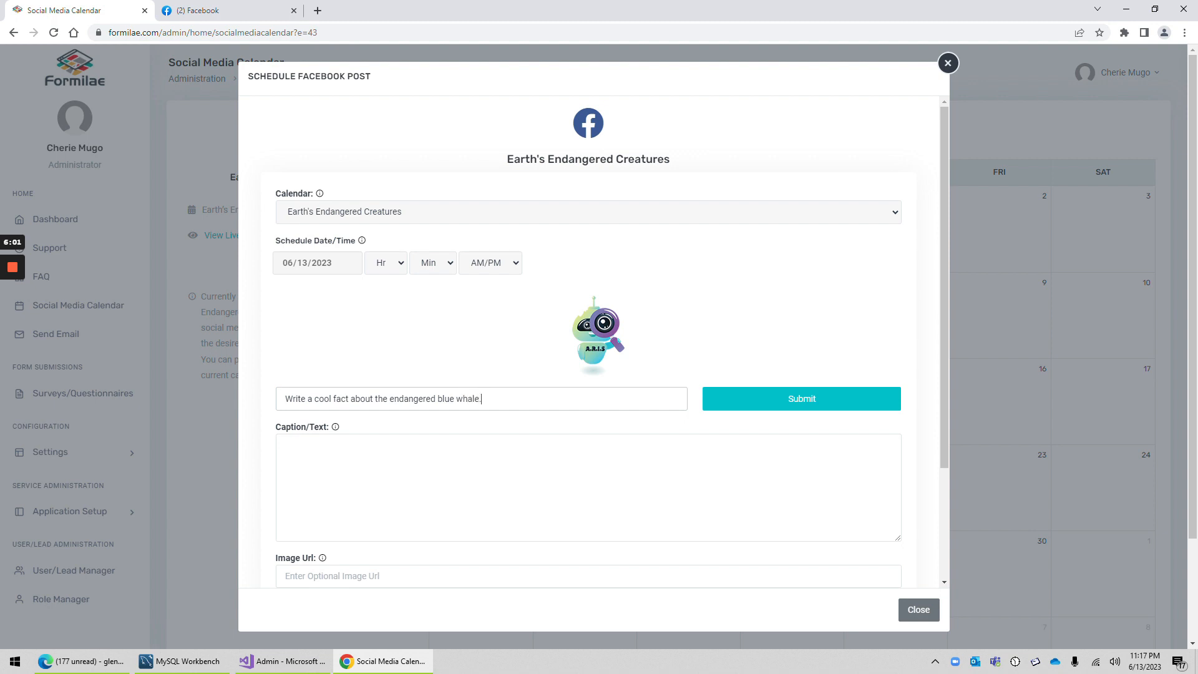
pyautogui.click(827, 411)
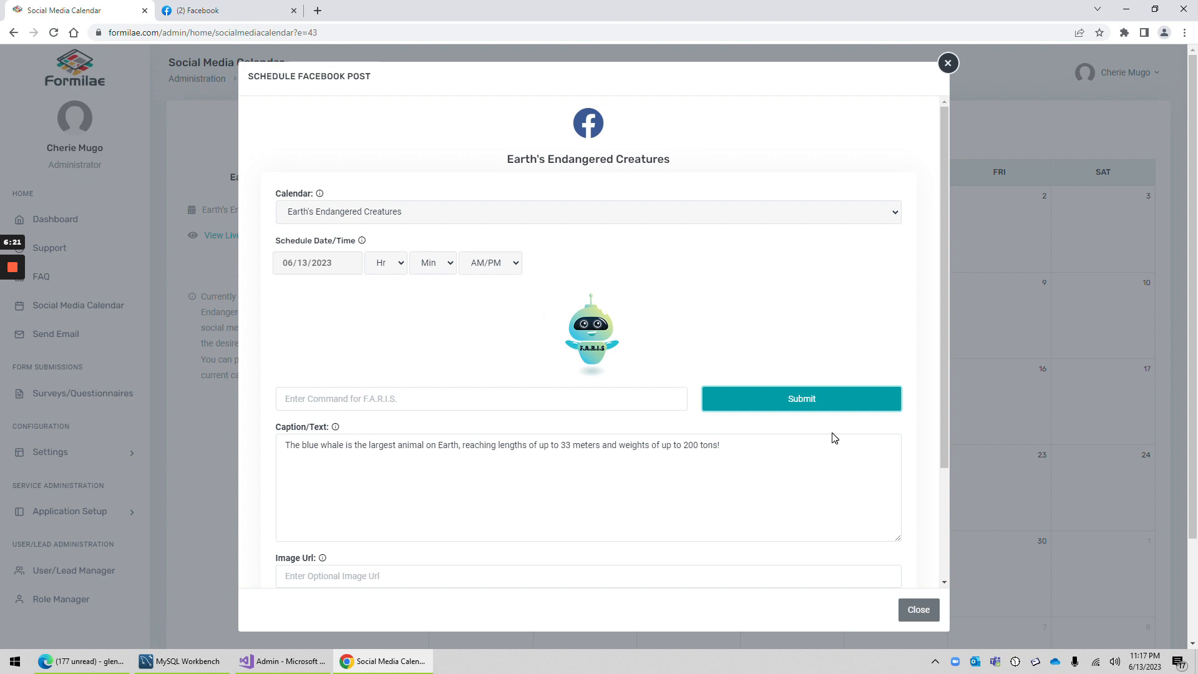
# Step: Examine the generated blue whale caption and the post form's image URL, image file and Stage options
pyautogui.moveTo(836, 440); pyautogui.dragTo(275, 445)
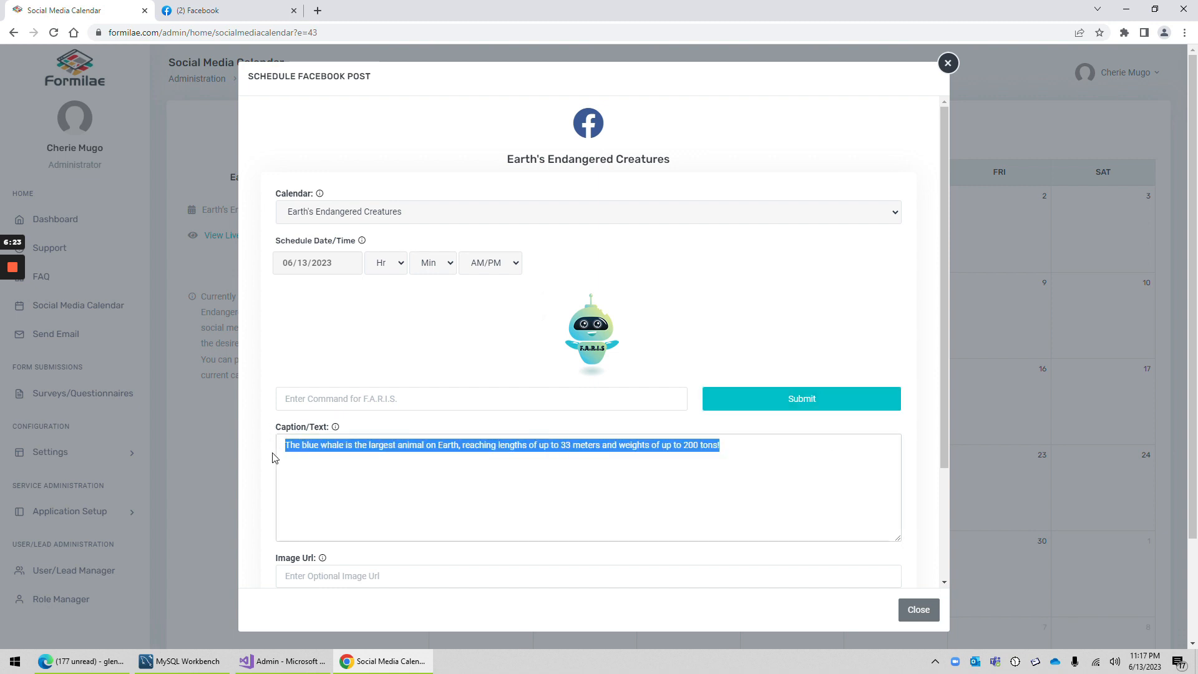
pyautogui.click(340, 445)
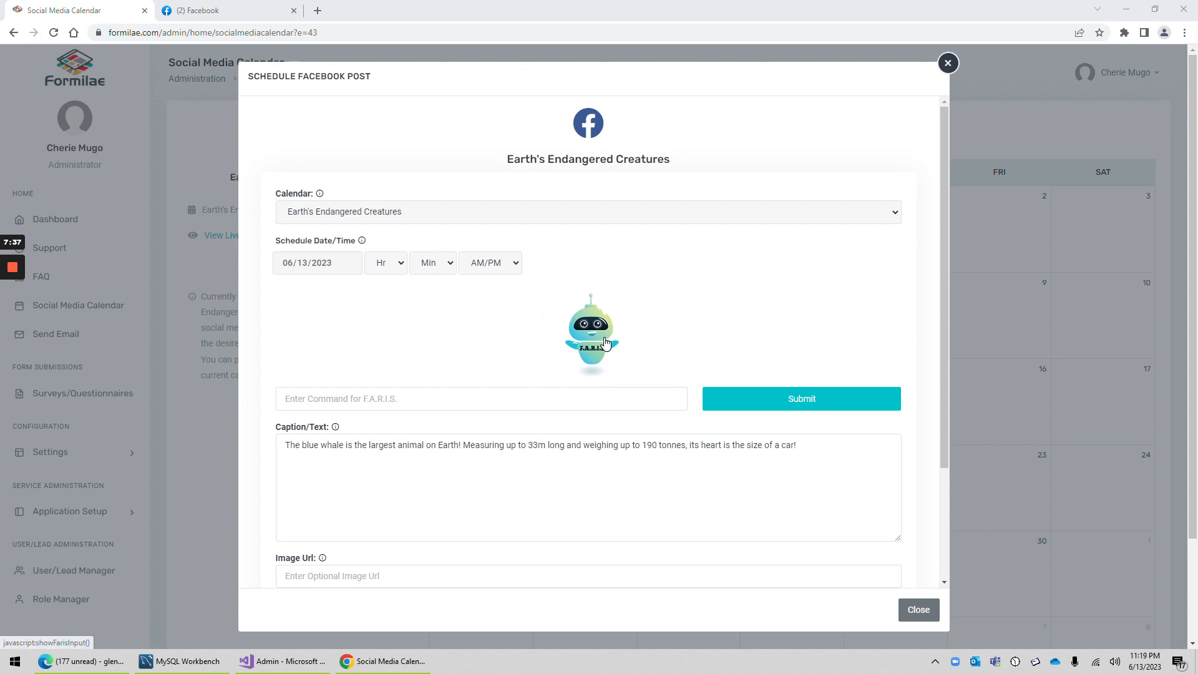
pyautogui.scroll(-3, 508, 511)
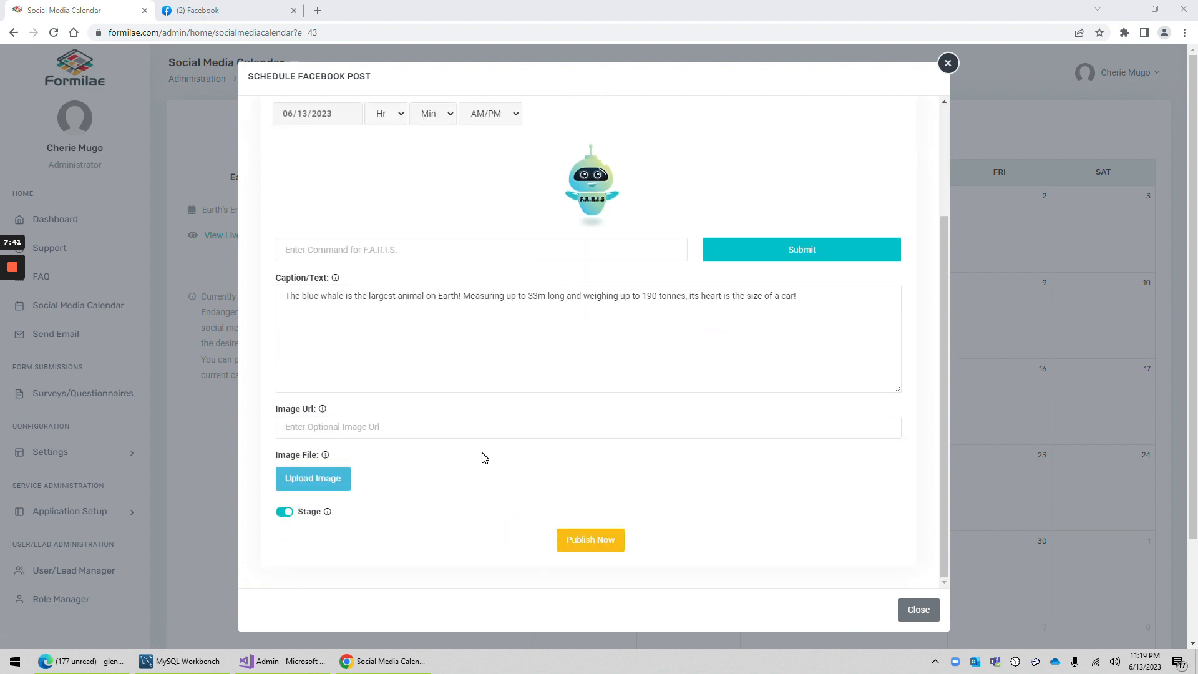
pyautogui.click(364, 428)
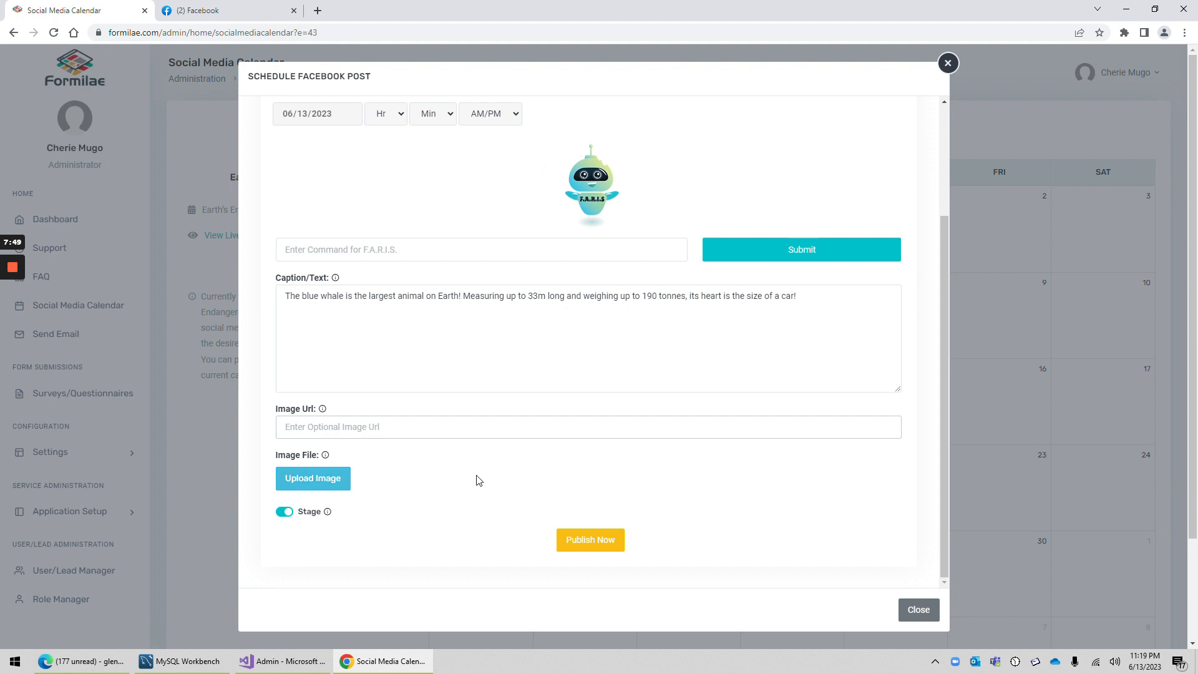
pyautogui.scroll(-2, 478, 480)
pyautogui.scroll(2, 465, 490)
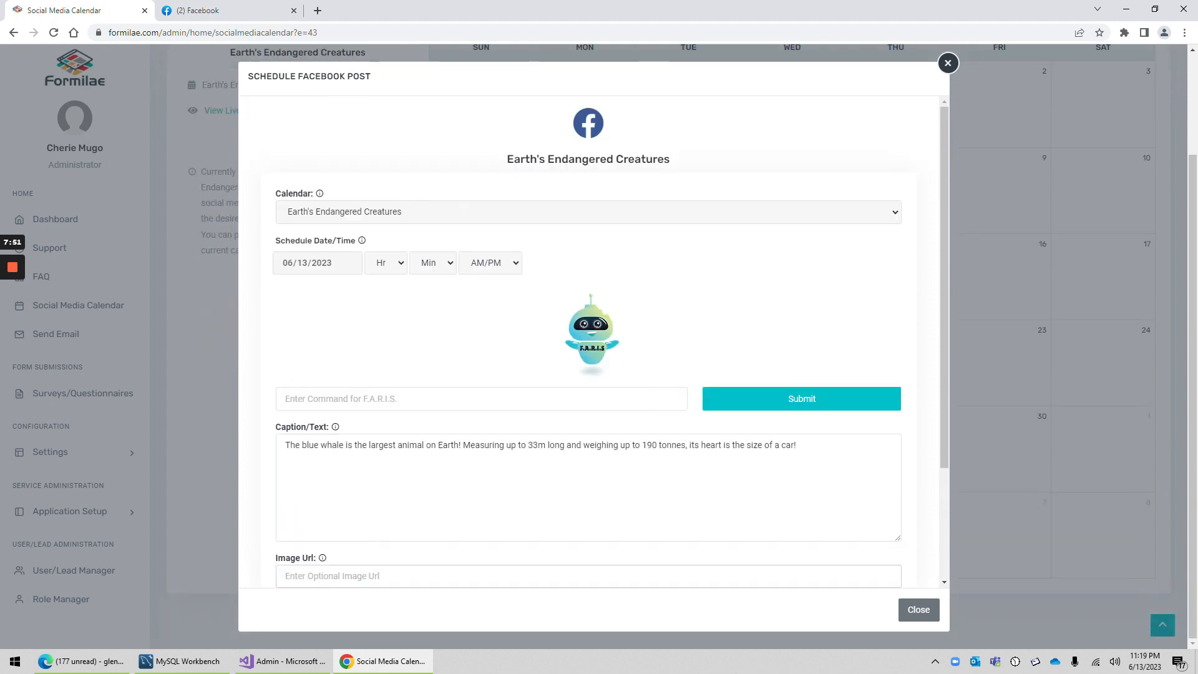
pyautogui.scroll(-2, 449, 480)
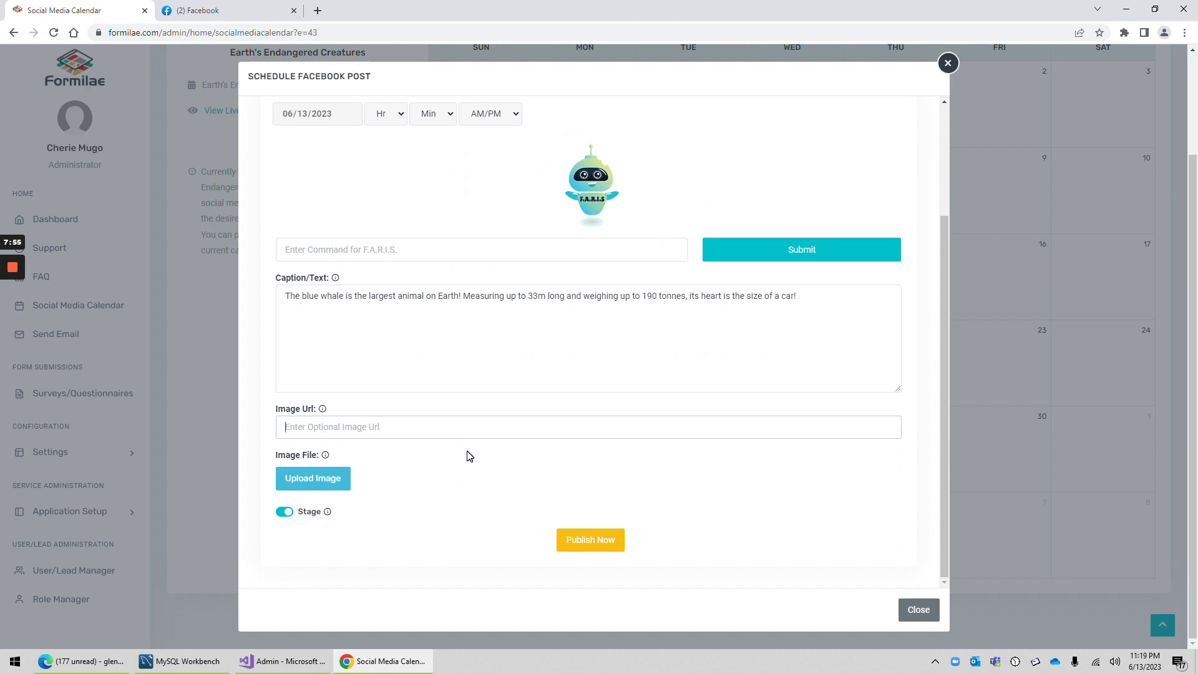
pyautogui.scroll(3, 455, 473)
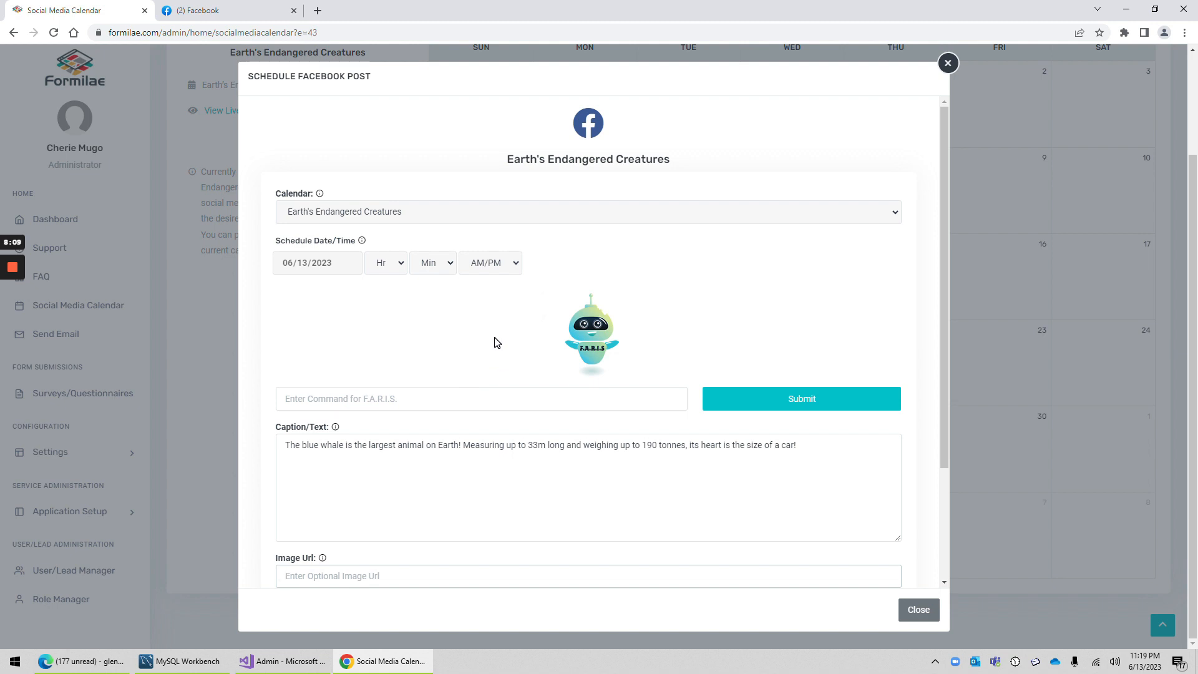
pyautogui.scroll(-3, 441, 387)
pyautogui.scroll(3, 441, 388)
pyautogui.scroll(-3, 448, 381)
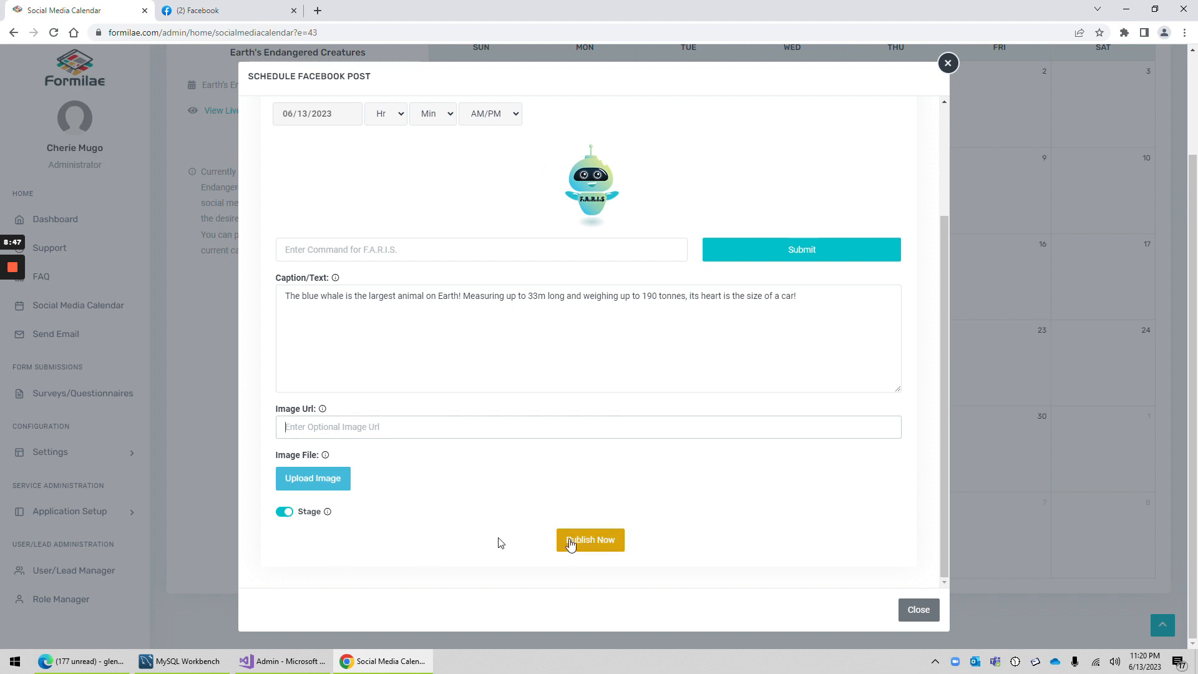
# Step: Turn the post's Stage option off, check the caption text, and turn Stage back on
pyautogui.click(285, 518)
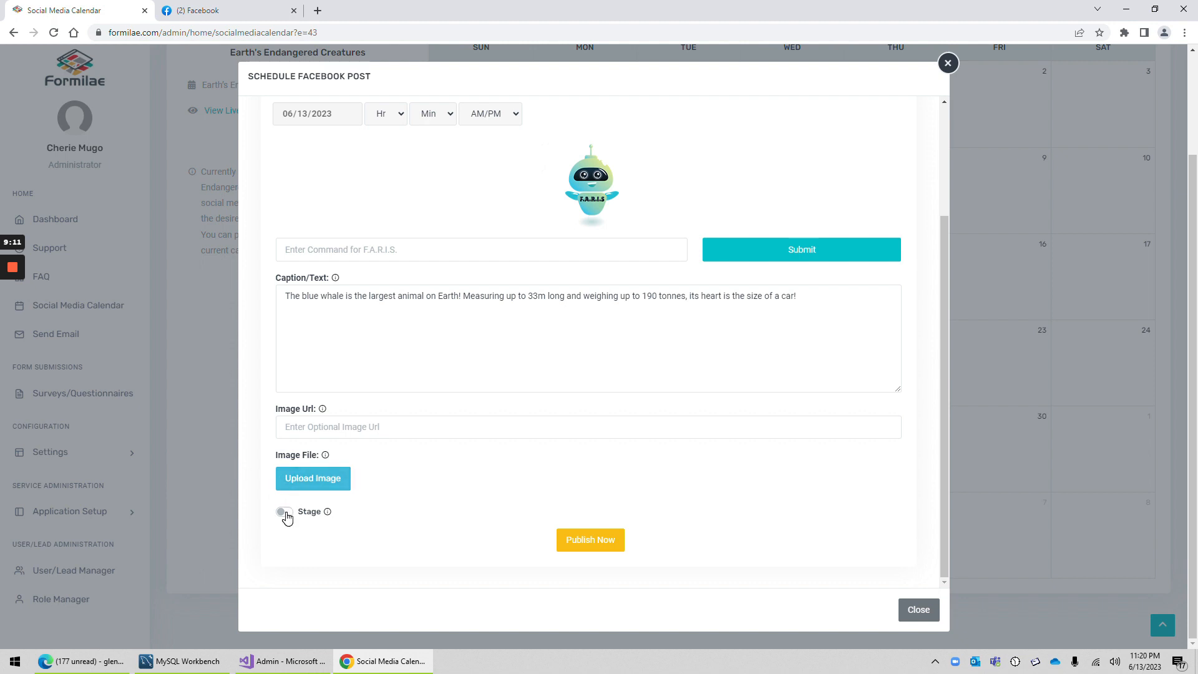
pyautogui.moveTo(805, 298); pyautogui.dragTo(220, 286)
pyautogui.click(481, 448)
pyautogui.click(286, 515)
# Step: Review the June 13 post's schedule fields and publishing options, and request immediate publishing but cancel at the confirmation
pyautogui.scroll(3, 399, 121)
pyautogui.scroll(-3, 479, 439)
pyautogui.scroll(3, 415, 126)
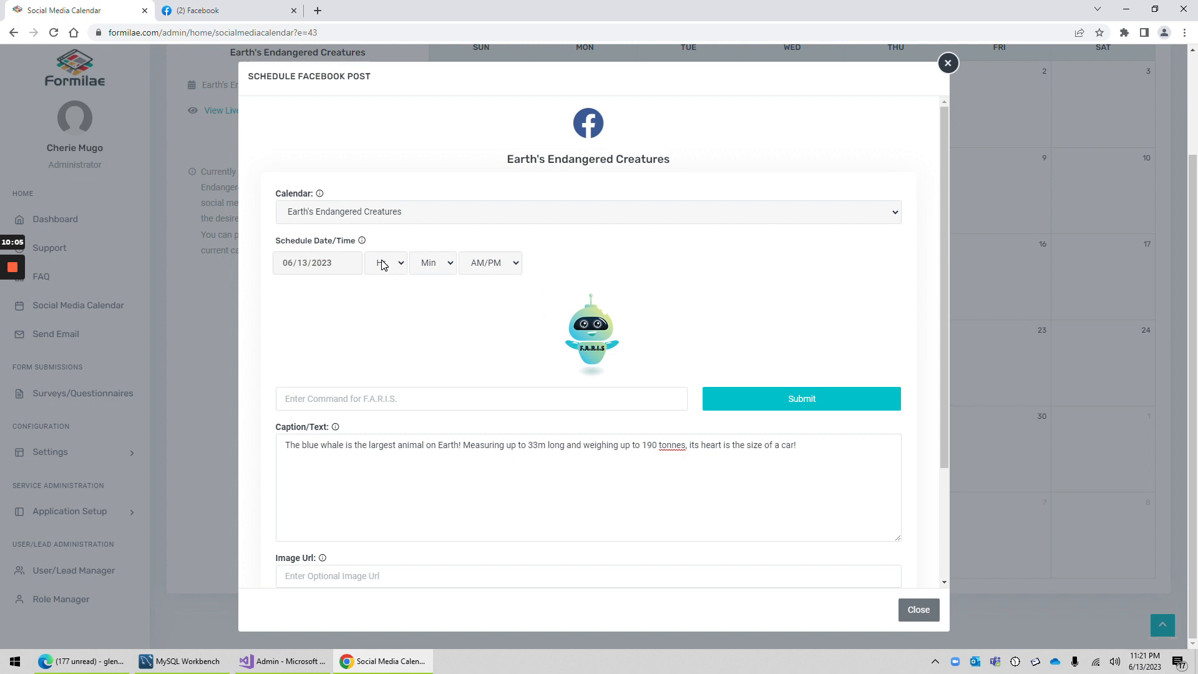
pyautogui.scroll(-3, 493, 343)
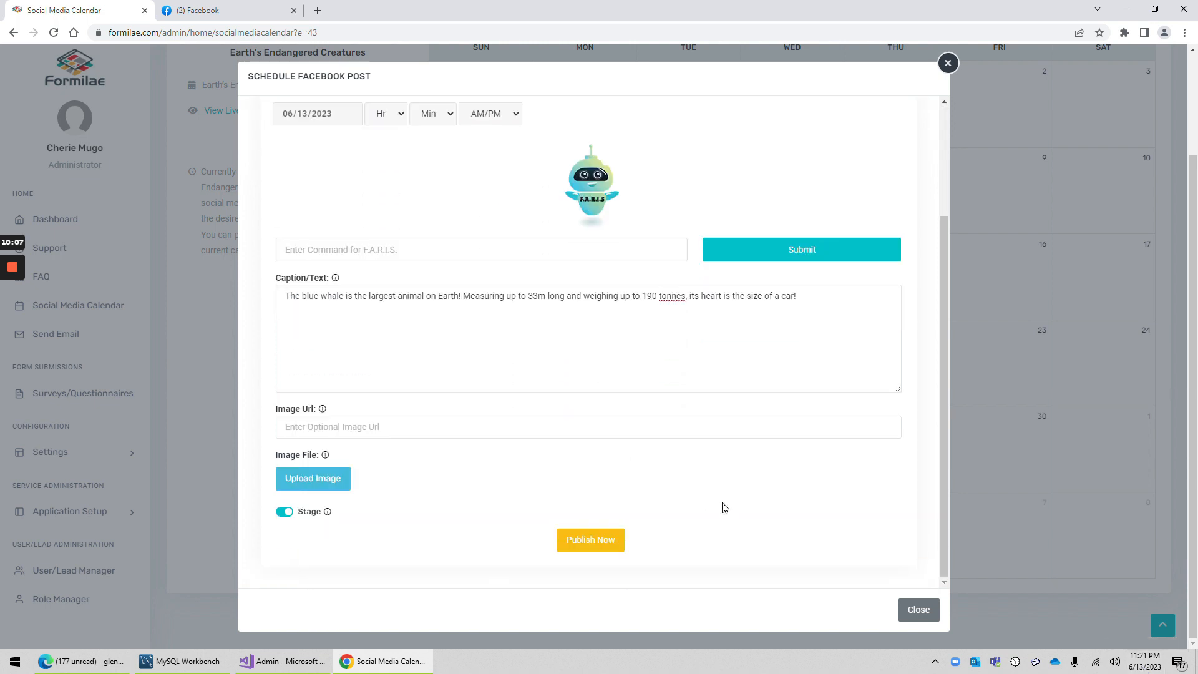
pyautogui.scroll(3, 479, 438)
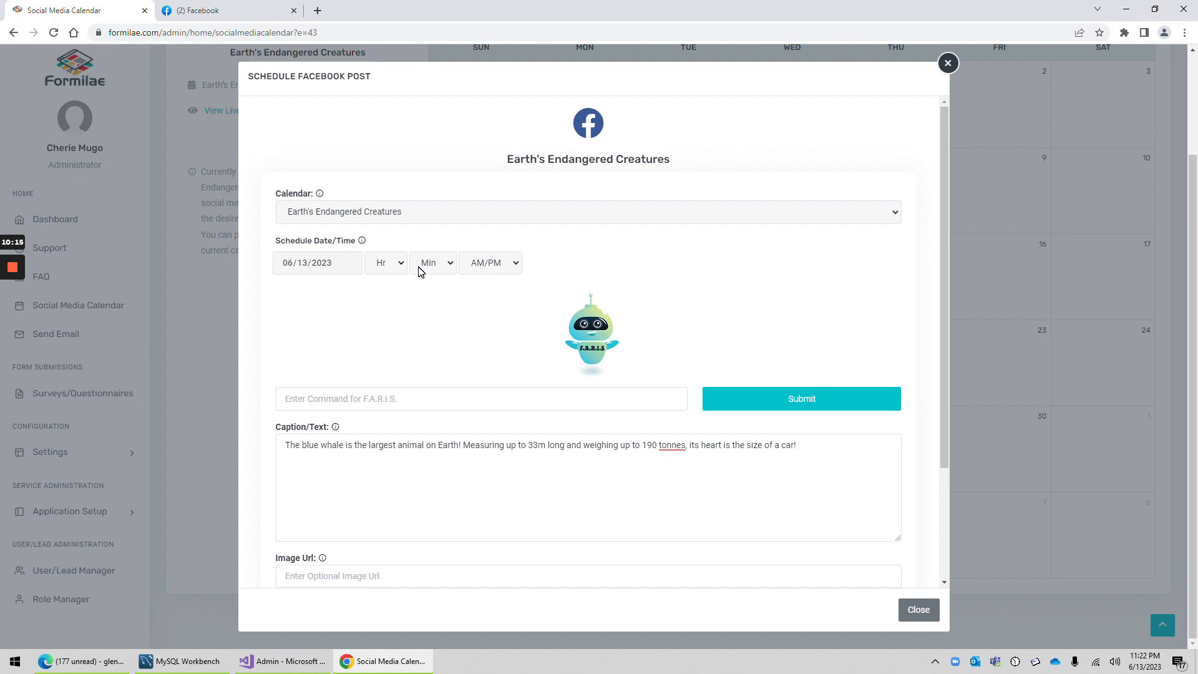
pyautogui.scroll(-3, 566, 324)
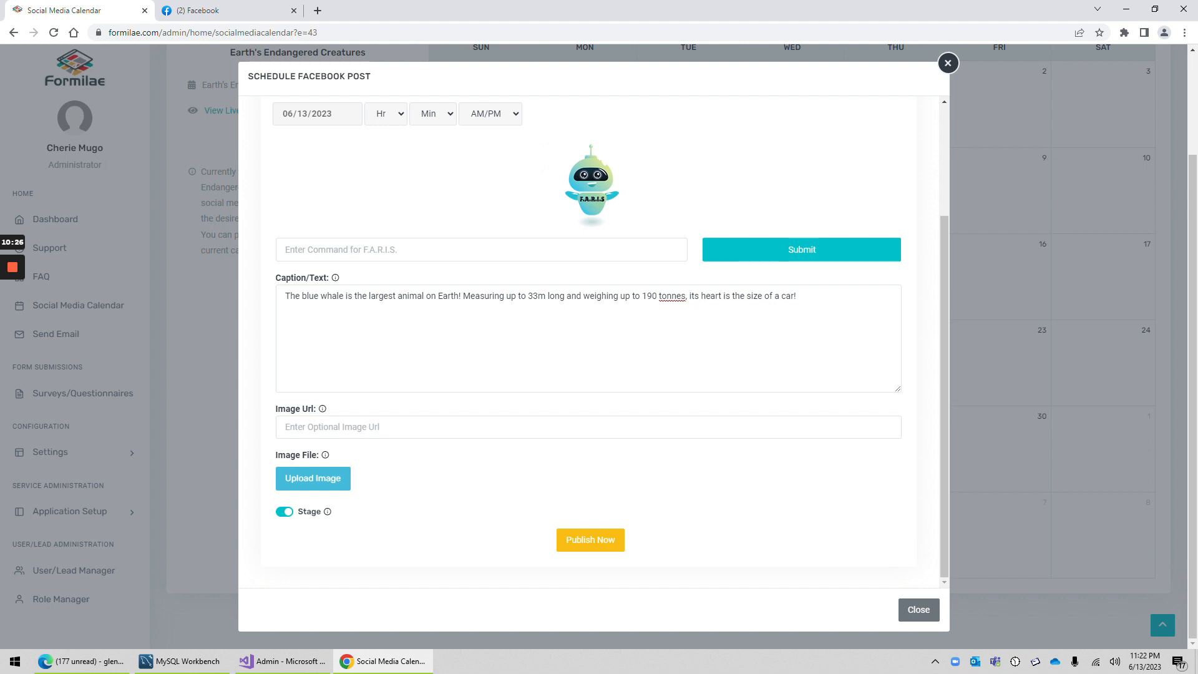
pyautogui.scroll(5, 610, 342)
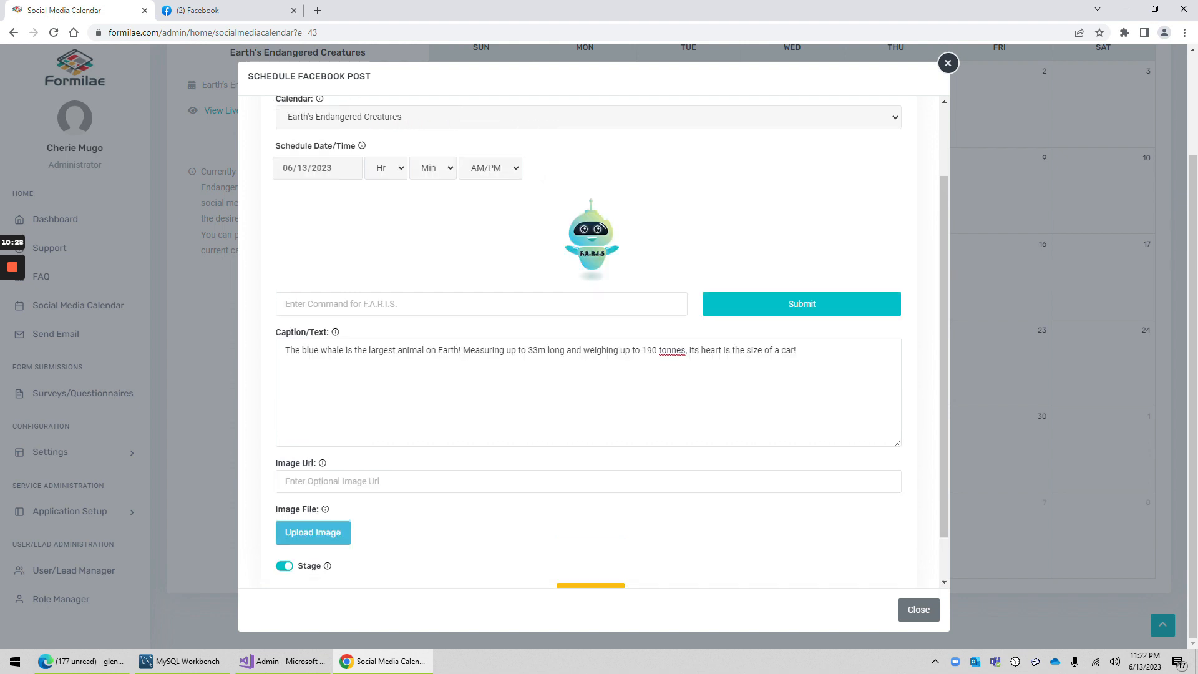
pyautogui.scroll(-5, 1031, 570)
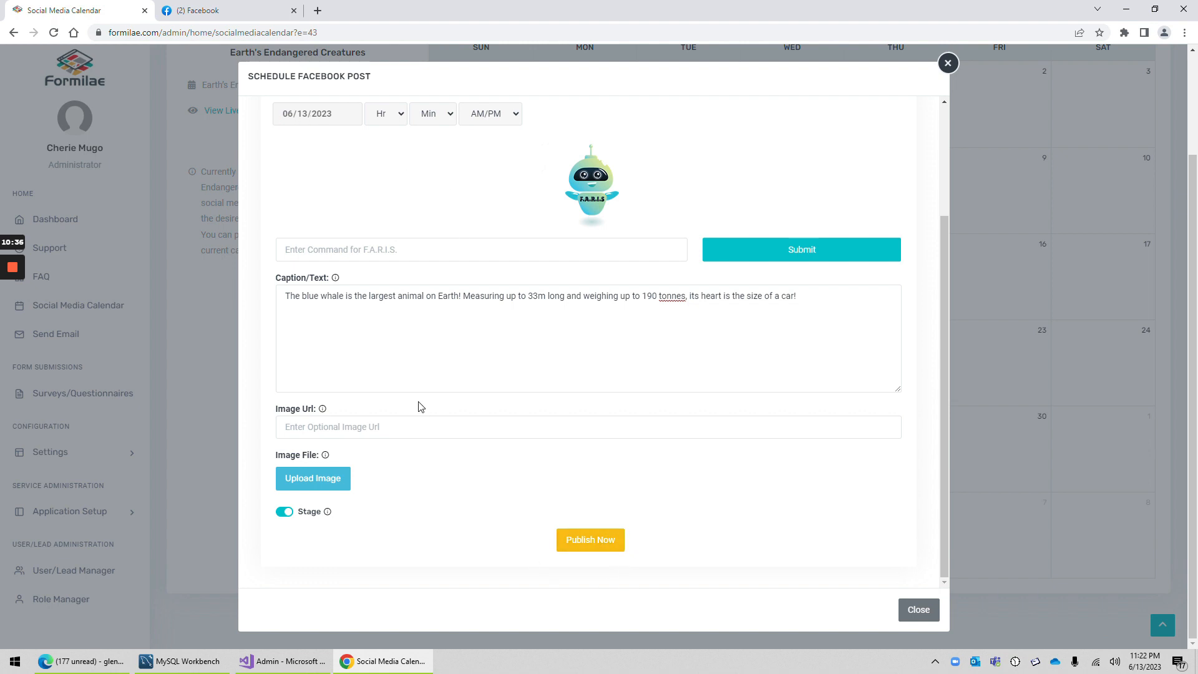
pyautogui.click(590, 540)
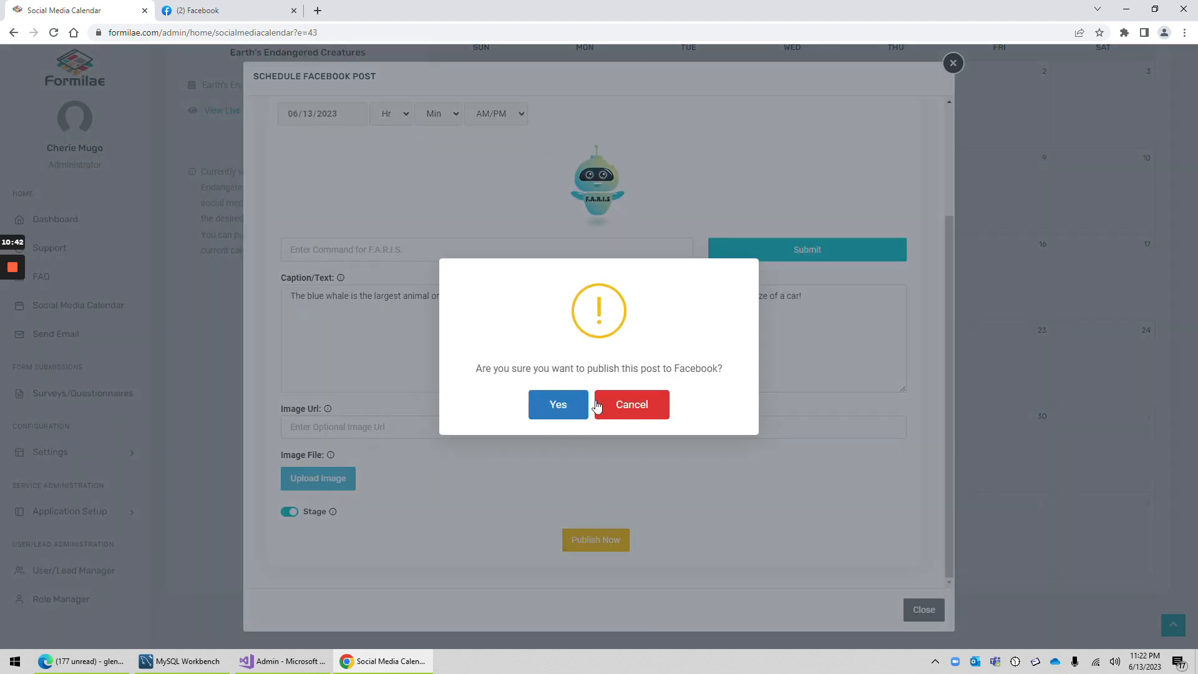
pyautogui.click(630, 408)
# Step: Attach the BlueWhale.jpg image to the June 13 post and publish it to Facebook immediately
pyautogui.click(309, 486)
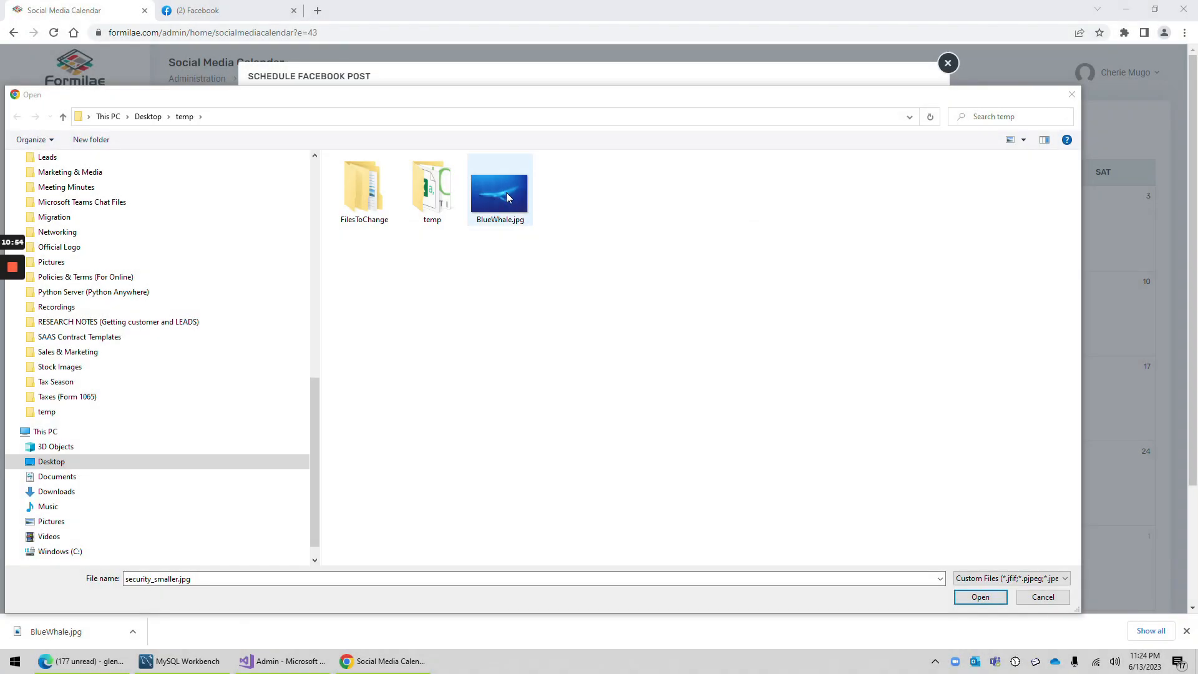
pyautogui.doubleClick(499, 196)
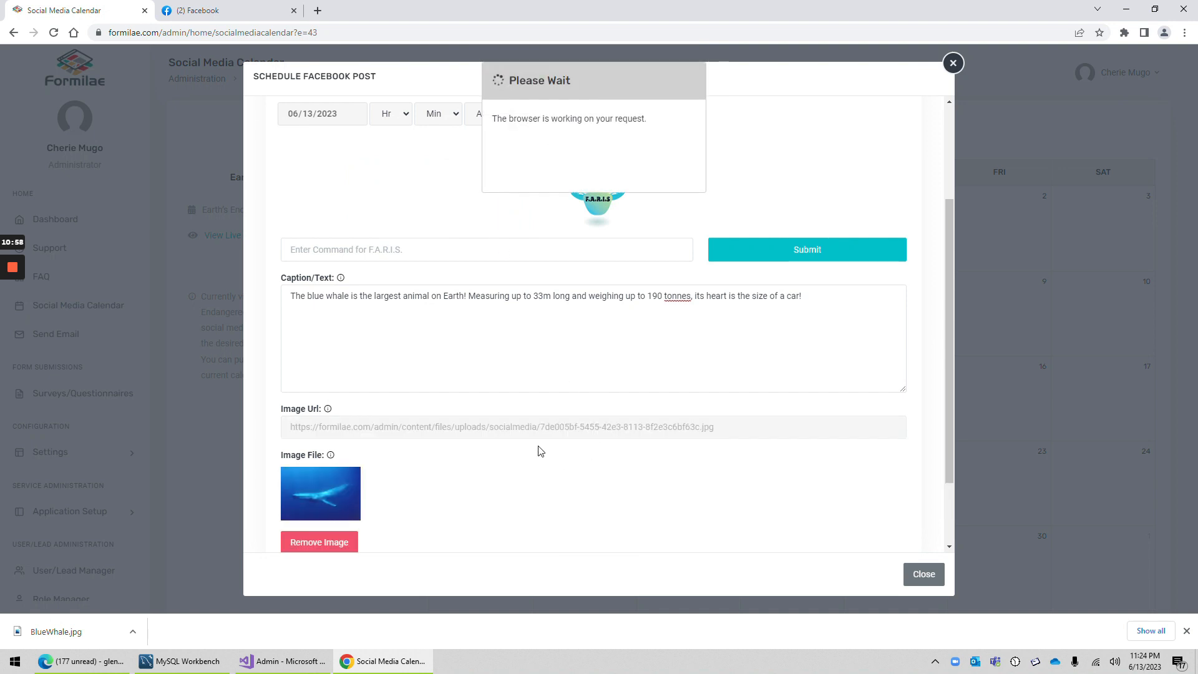
pyautogui.scroll(-2, 444, 374)
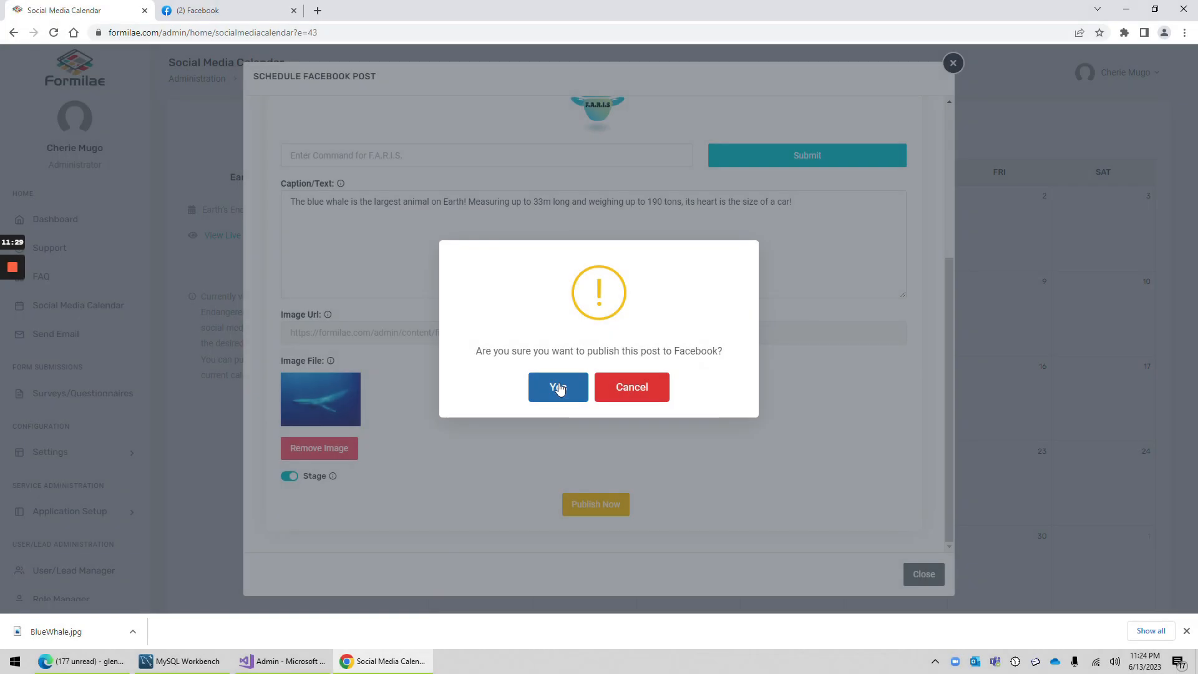
pyautogui.click(558, 386)
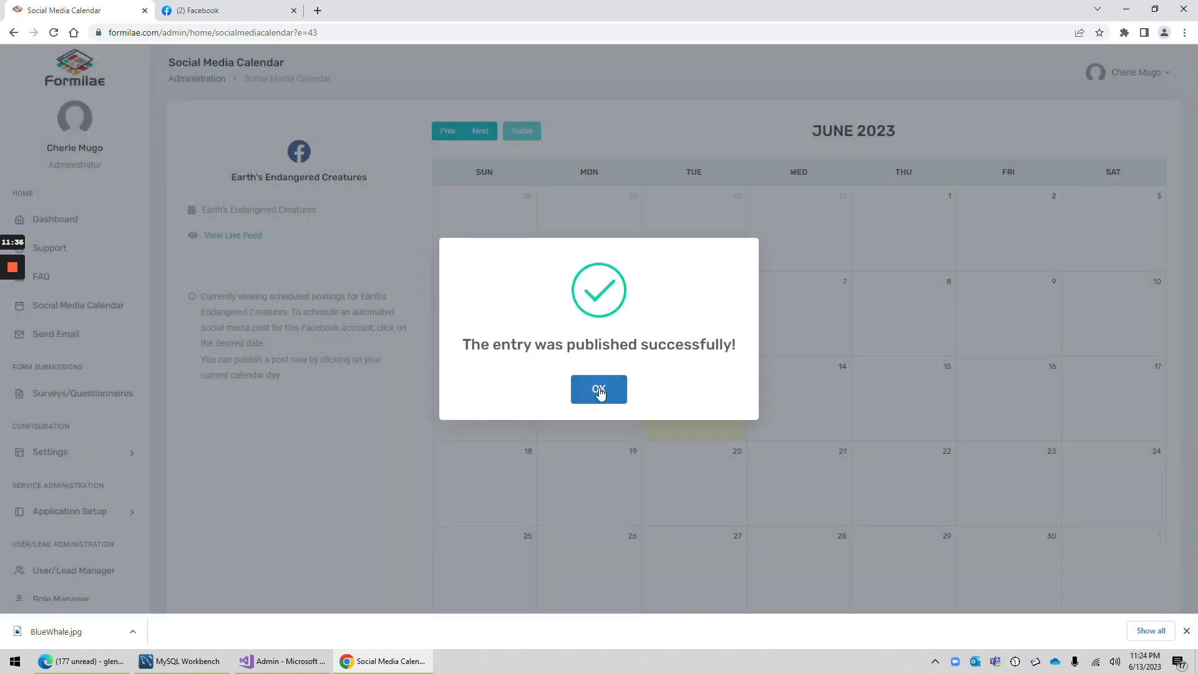
pyautogui.click(599, 388)
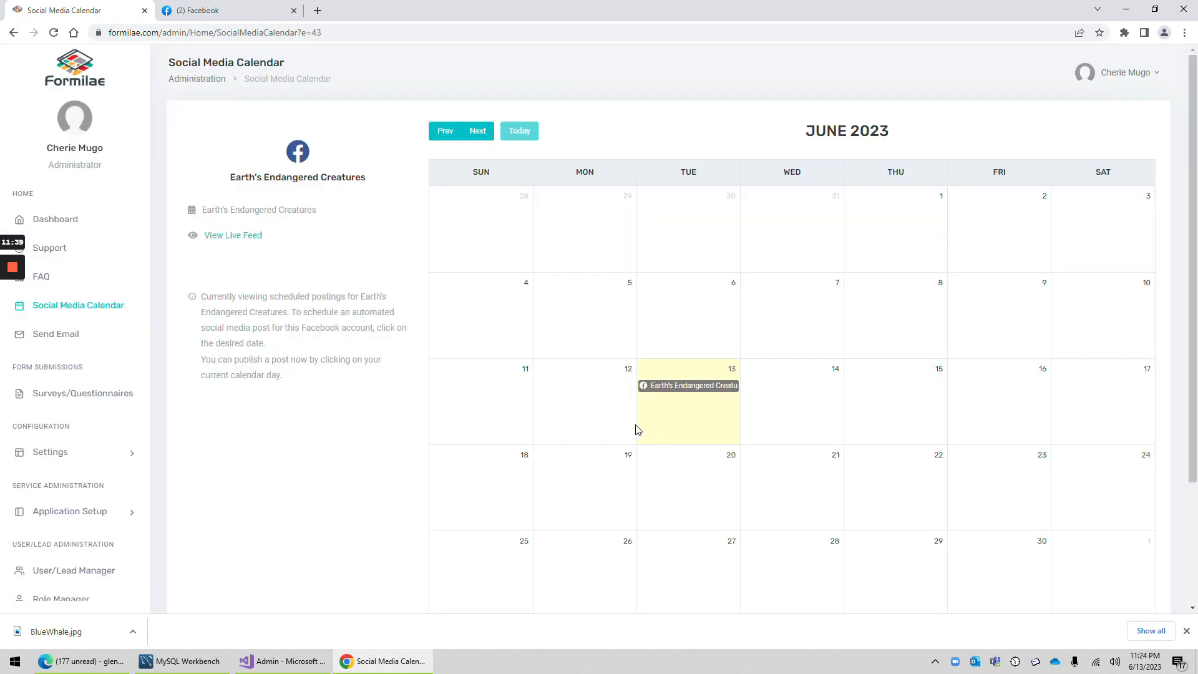
# Step: Check the blue whale post in the page's live Facebook feed, close the extra Facebook tab, and return to the Social Media Calendar
pyautogui.click(236, 242)
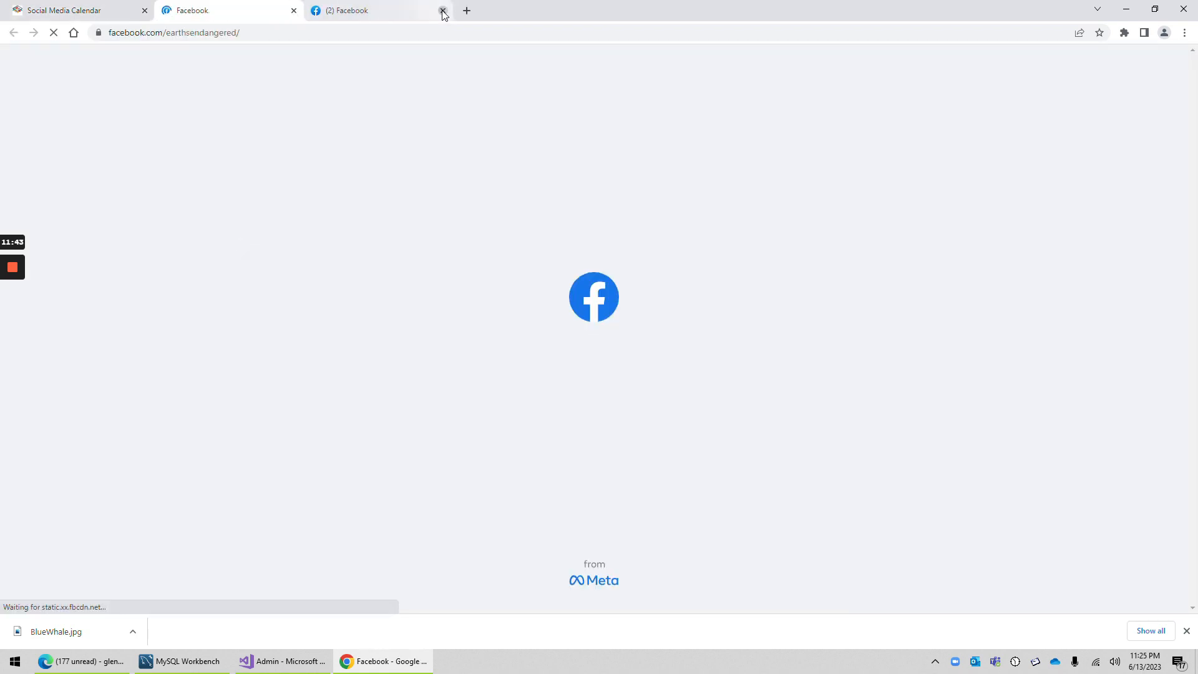
pyautogui.click(443, 11)
pyautogui.scroll(-8, 997, 392)
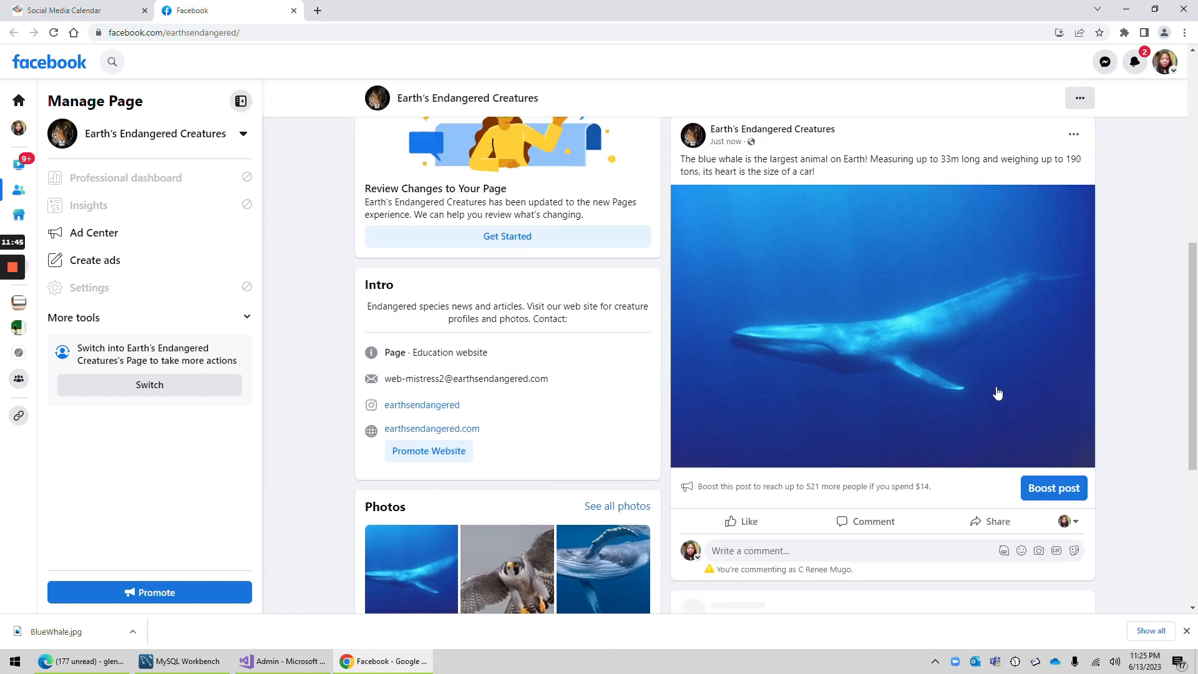
pyautogui.scroll(1, 973, 375)
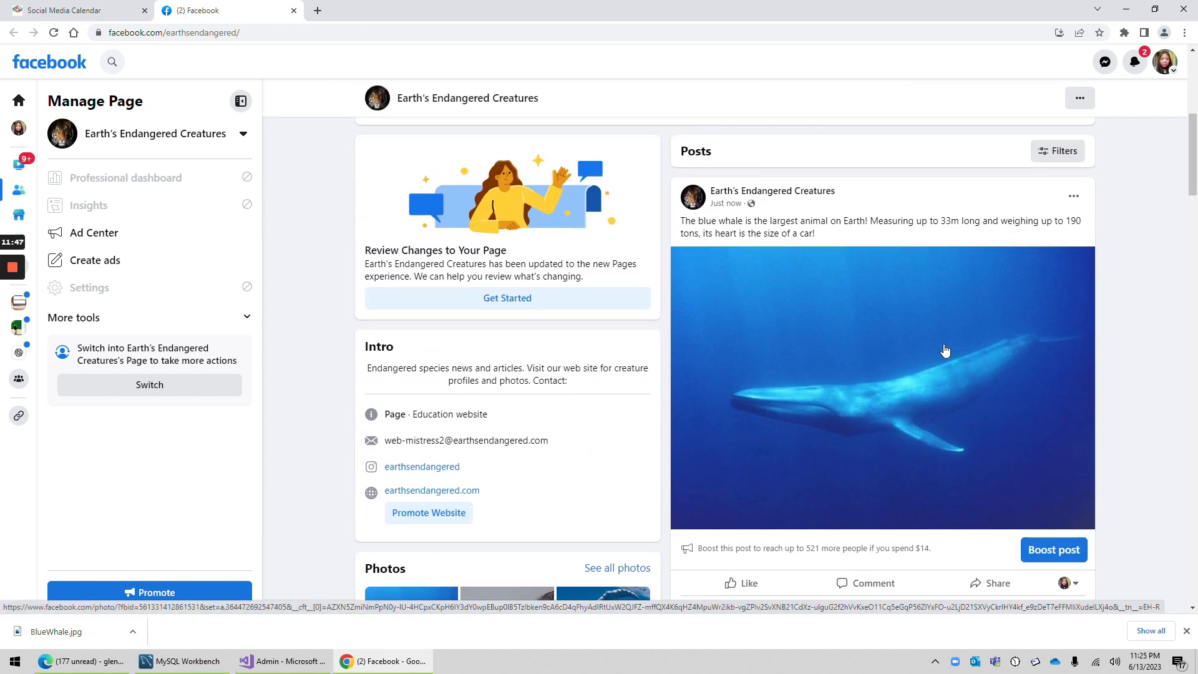
pyautogui.click(59, 11)
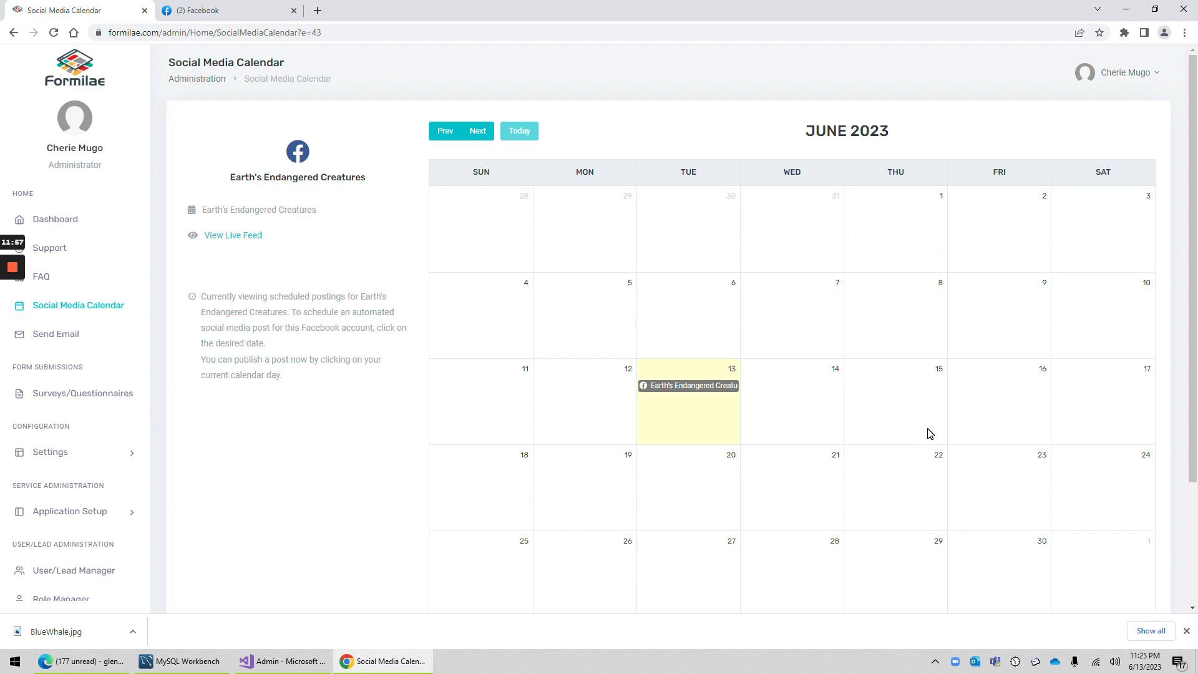
# Step: Create a post for June 22, 2023 and set its scheduled time to 2:30 PM
pyautogui.click(911, 483)
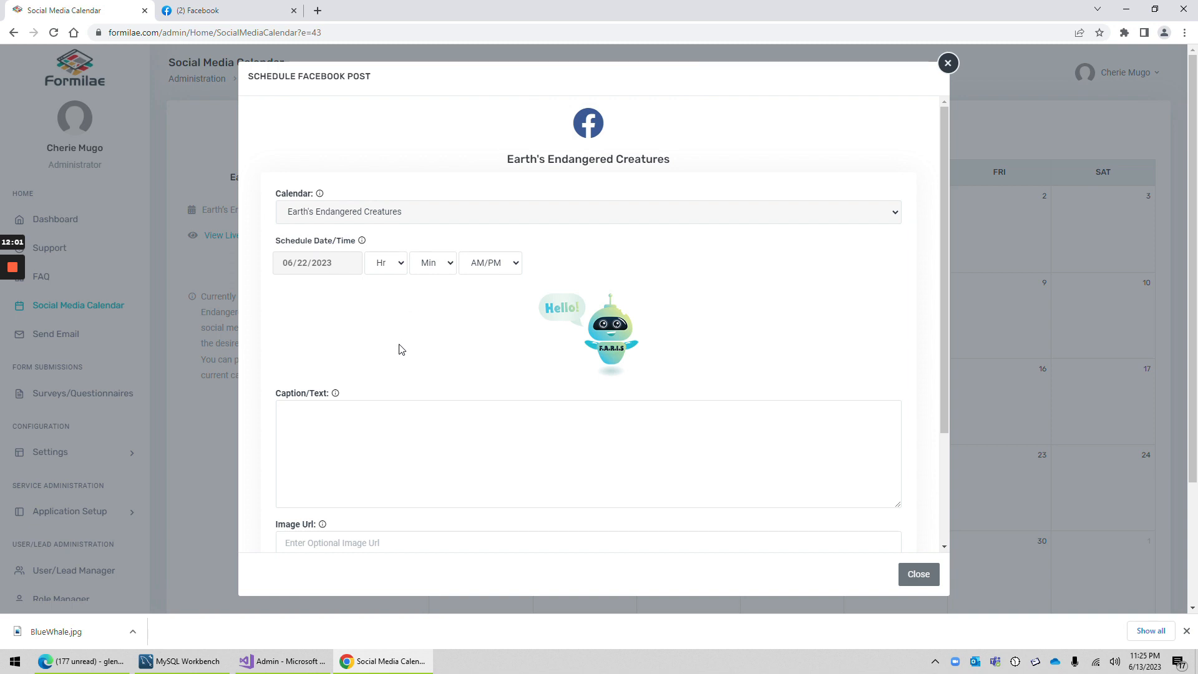
pyautogui.scroll(-2, 399, 348)
pyautogui.scroll(2, 376, 289)
pyautogui.click(398, 268)
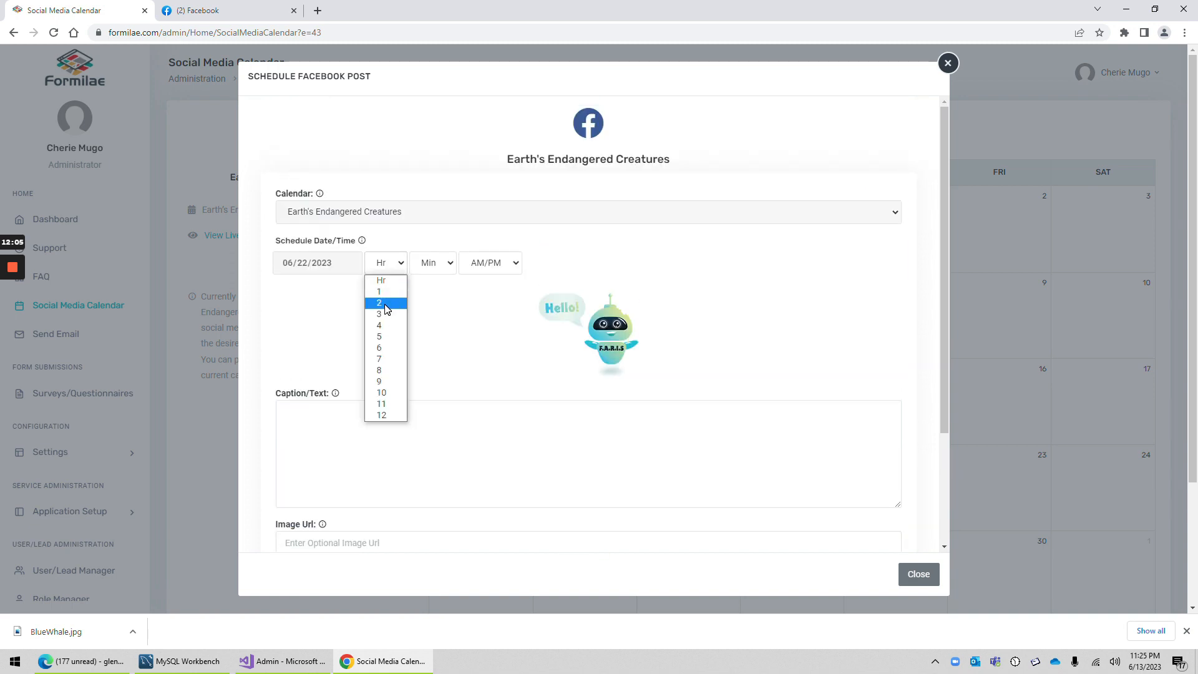
pyautogui.click(392, 305)
pyautogui.click(423, 269)
pyautogui.click(422, 304)
pyautogui.click(495, 266)
pyautogui.click(492, 304)
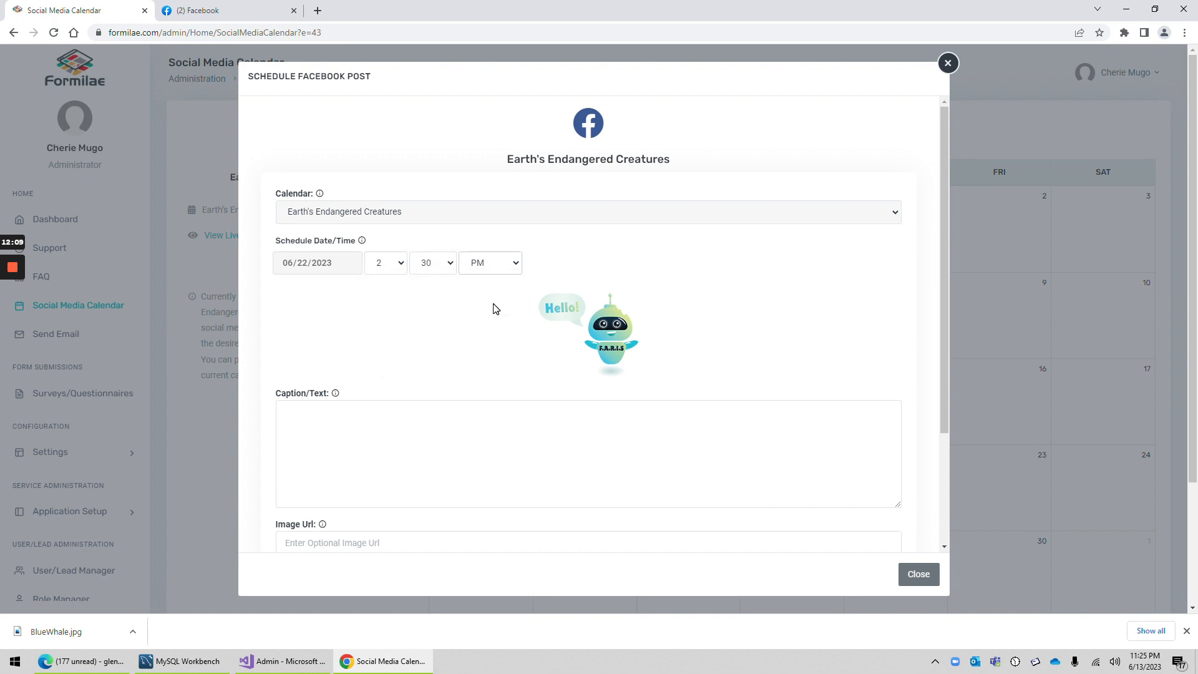
# Step: Caption the June 22 post "The endangered blue whale.", attach the blue whale image, and save it with staging enabled
pyautogui.scroll(-3, 393, 355)
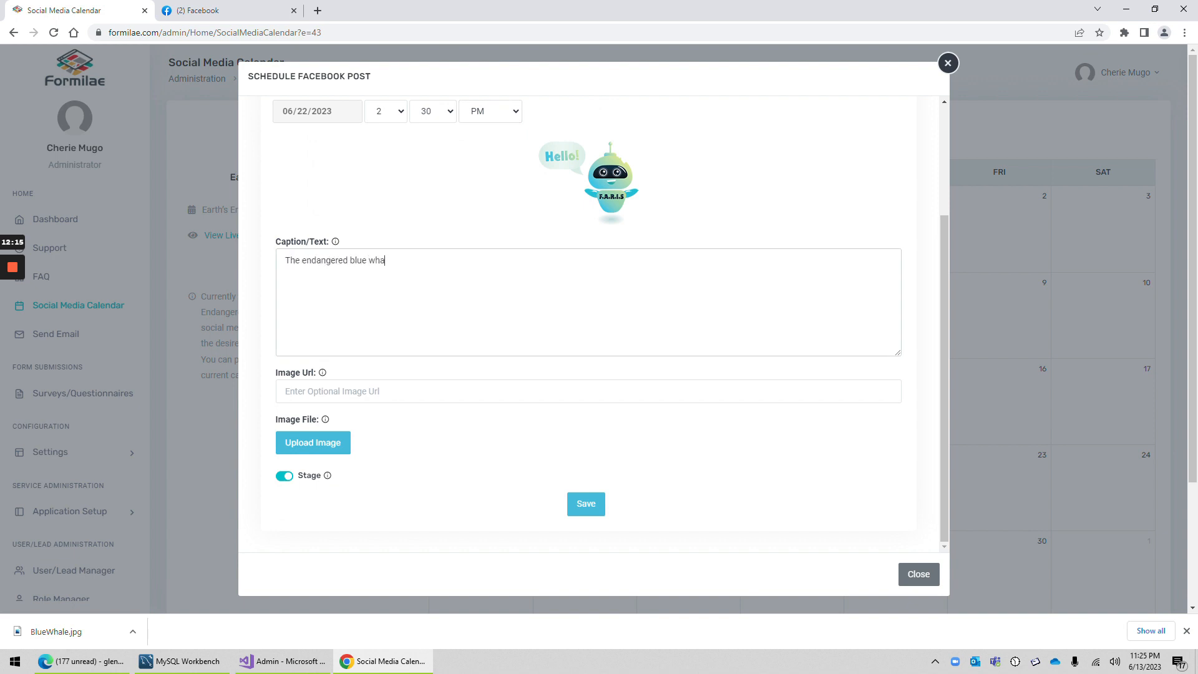
pyautogui.click(293, 448)
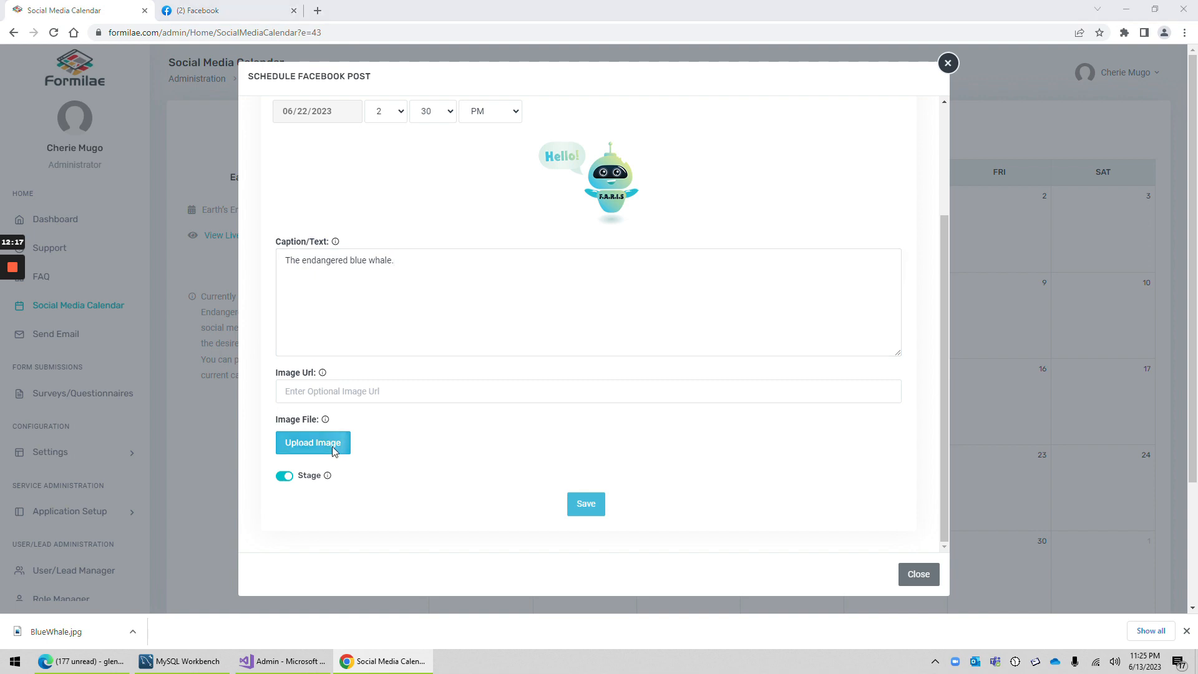
pyautogui.doubleClick(489, 185)
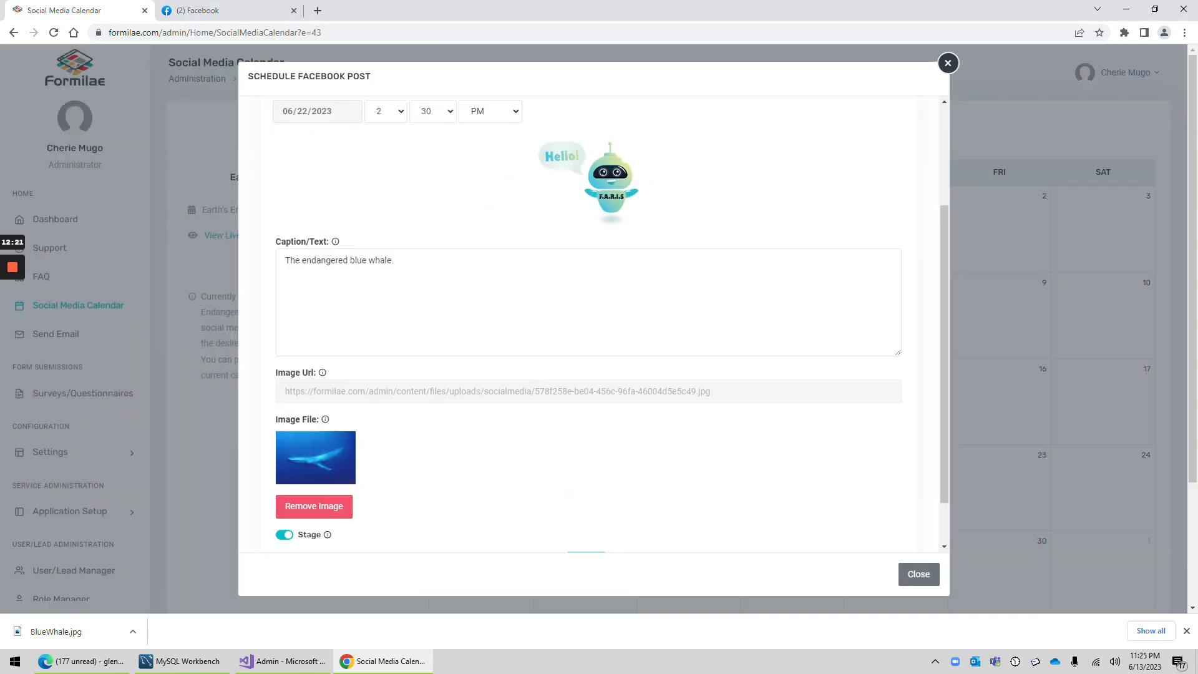
pyautogui.scroll(-1, 443, 409)
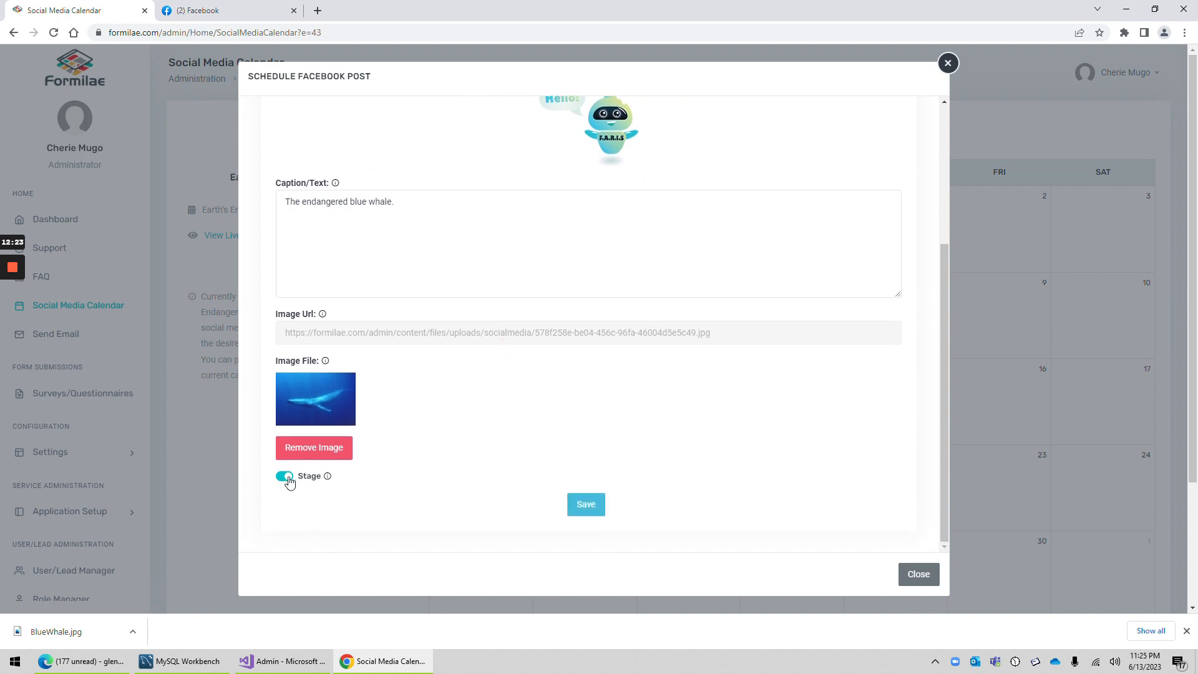
pyautogui.click(584, 504)
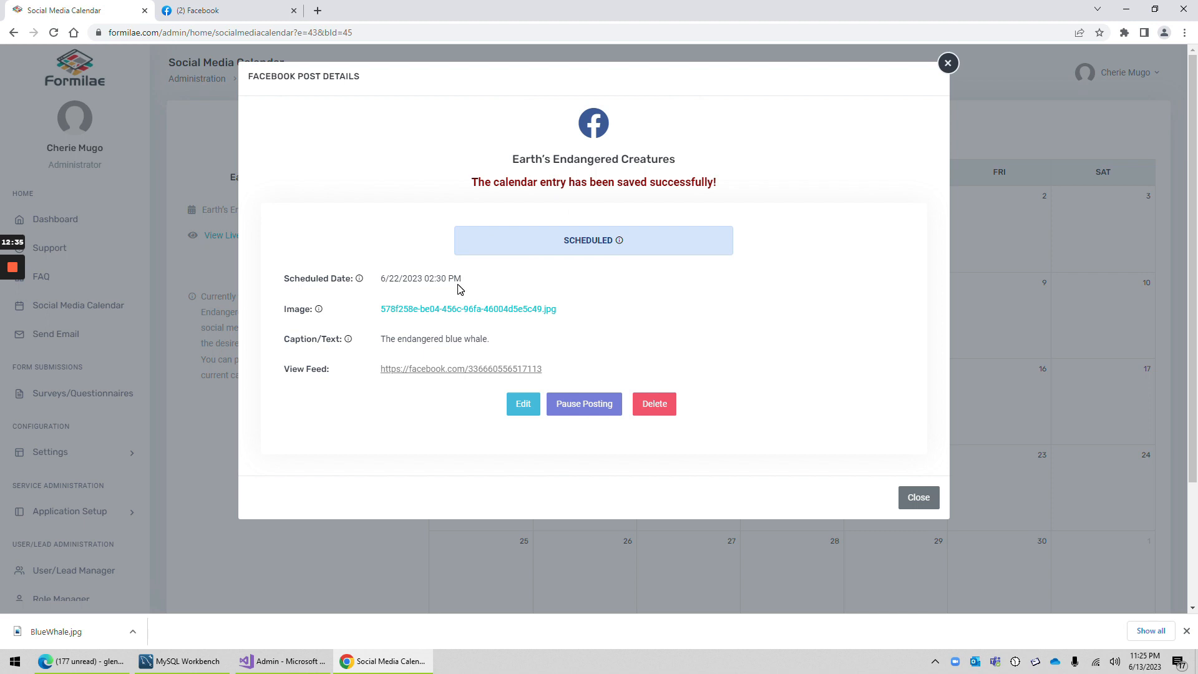
# Step: View the image attached to the June 22 post at full size, and return to the post details
pyautogui.click(509, 311)
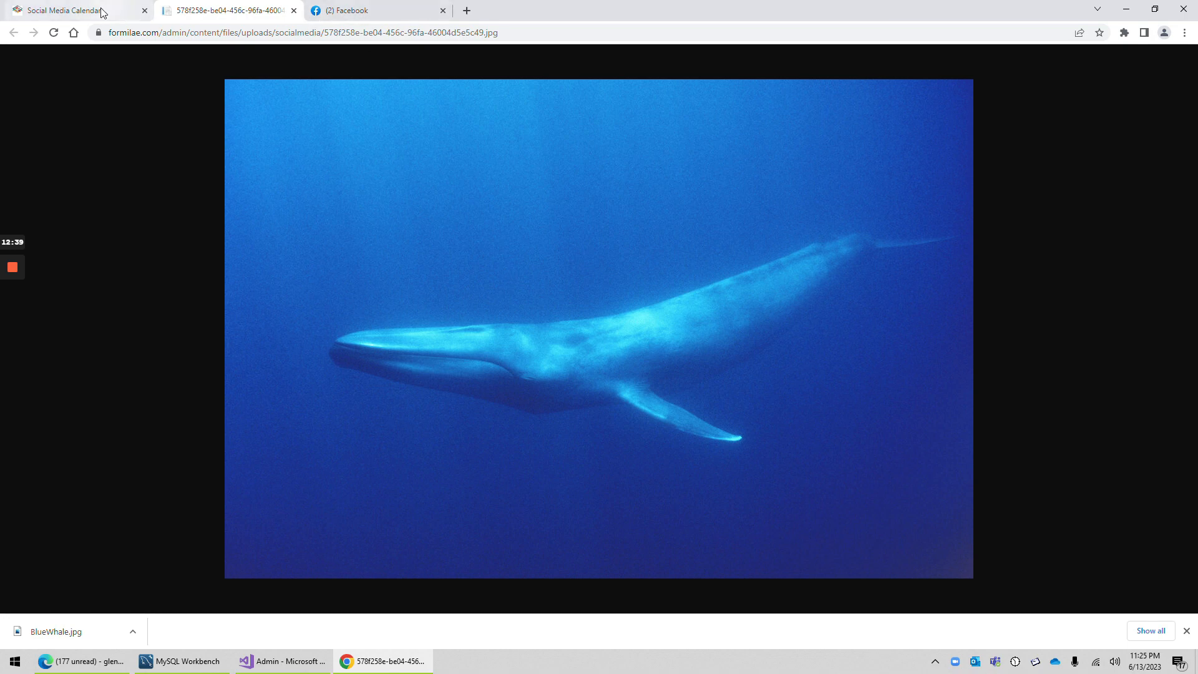
pyautogui.click(65, 11)
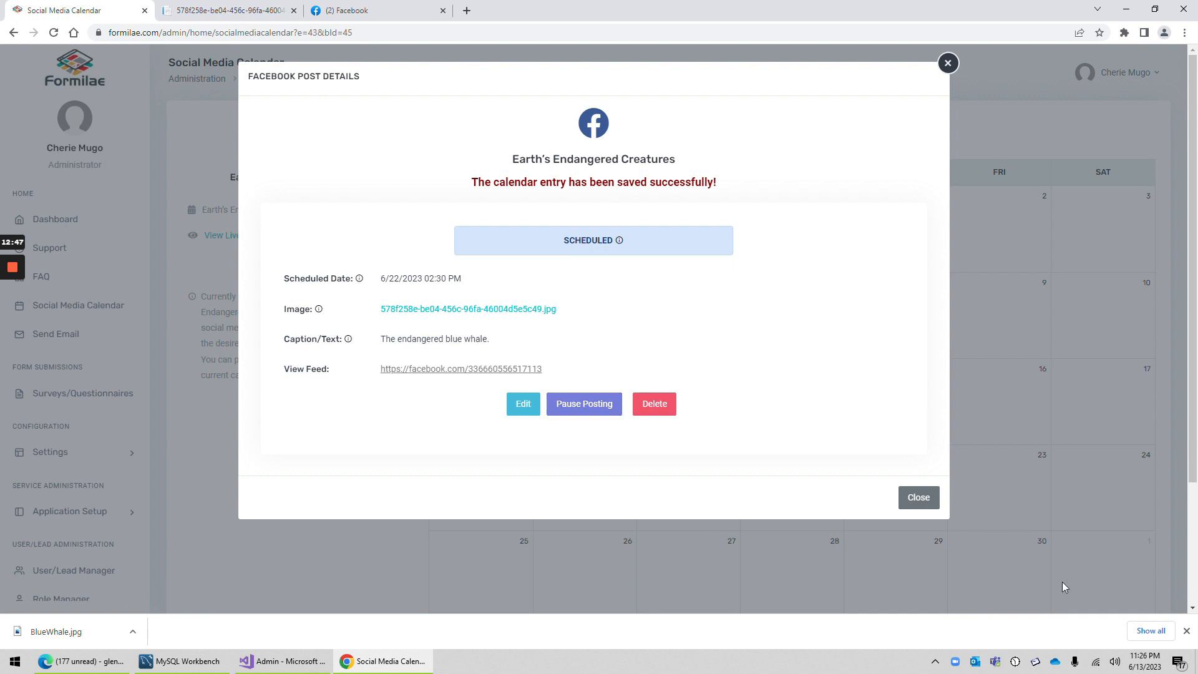
# Step: Pause posting of the June 22 entry and stage it again, confirming both changes
pyautogui.click(586, 407)
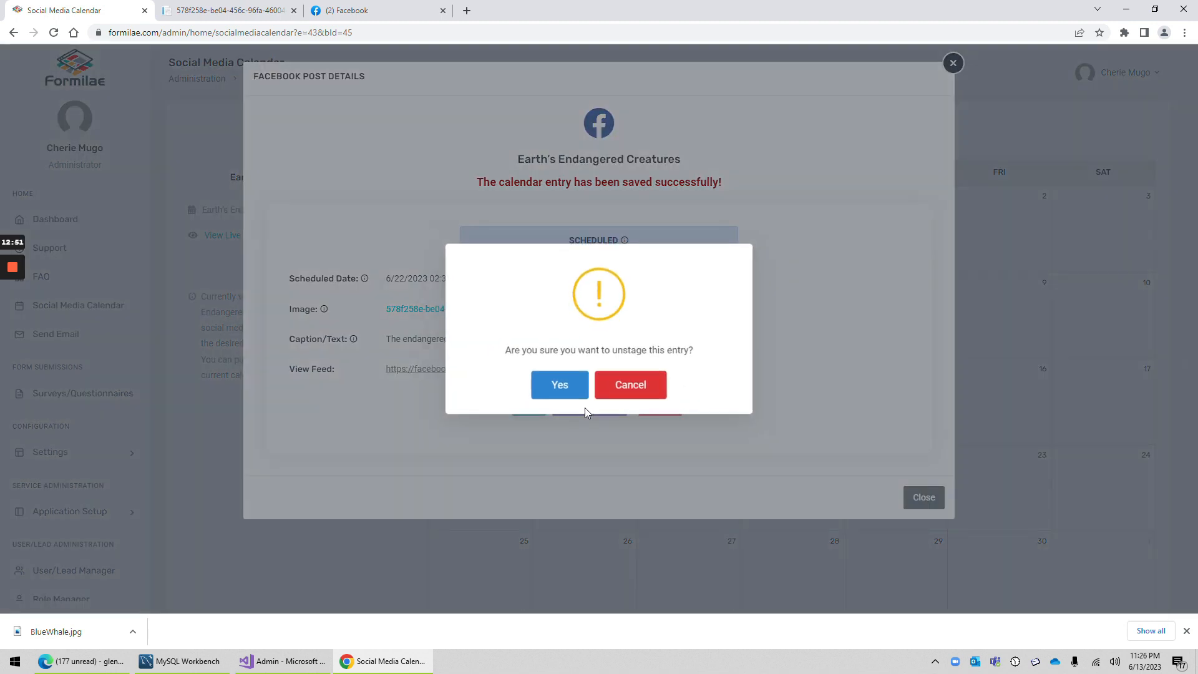
pyautogui.click(572, 399)
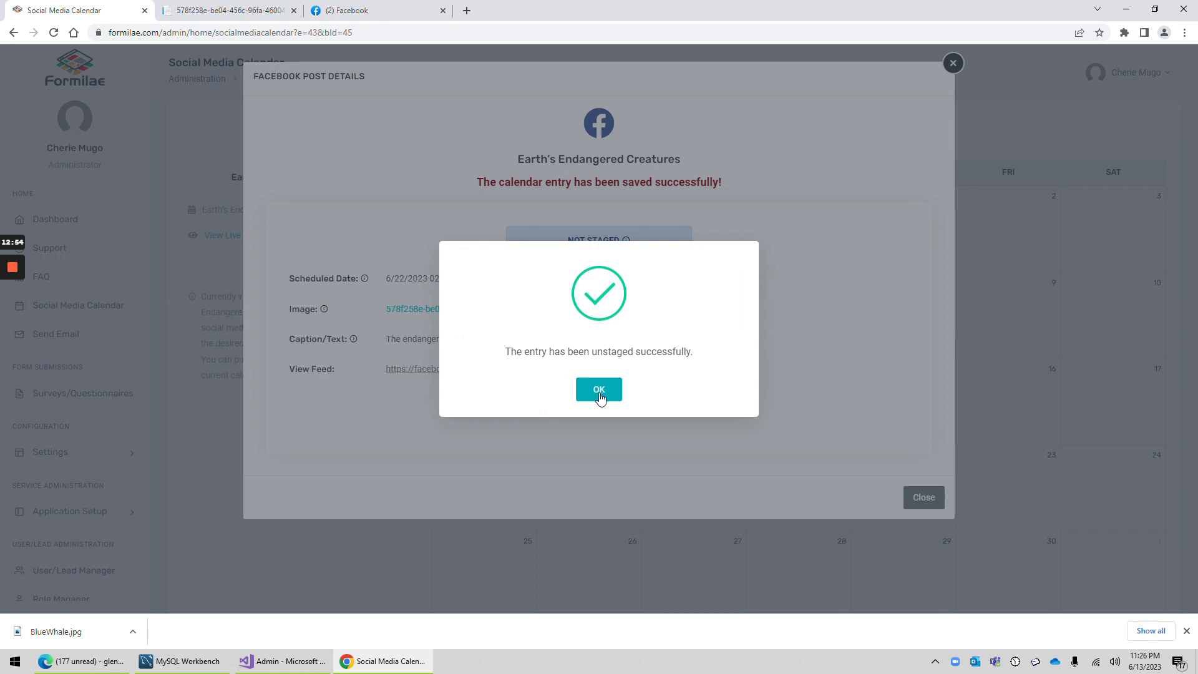
pyautogui.click(599, 390)
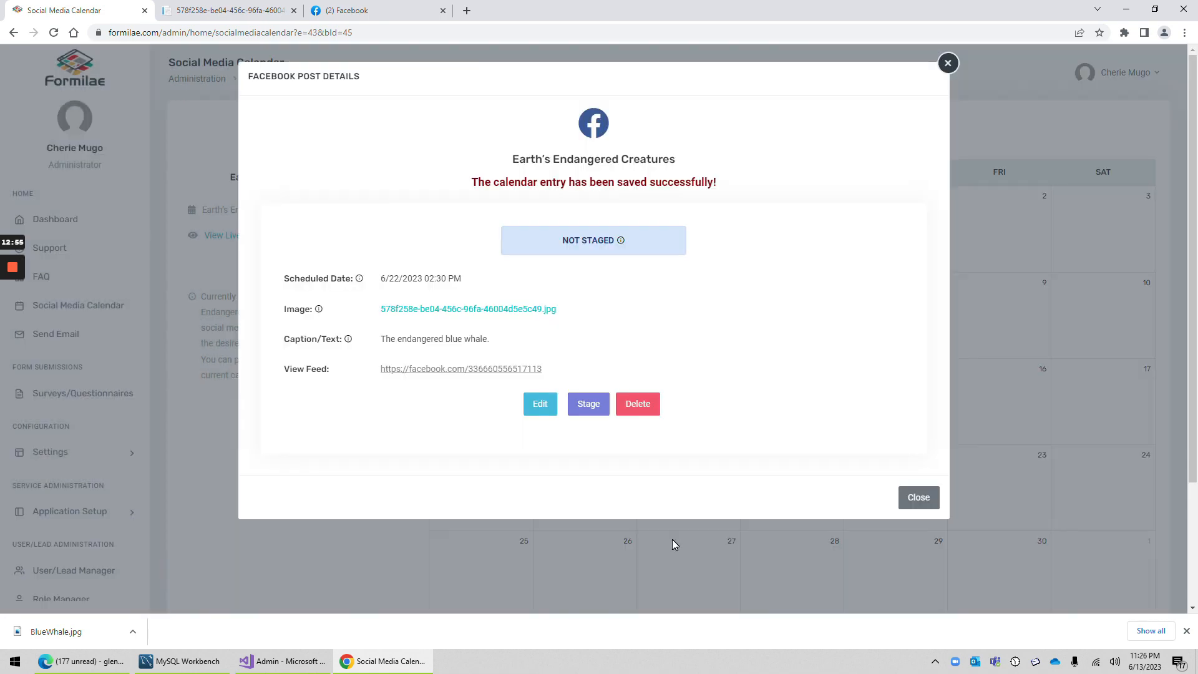
pyautogui.click(578, 407)
pyautogui.click(572, 400)
pyautogui.click(605, 389)
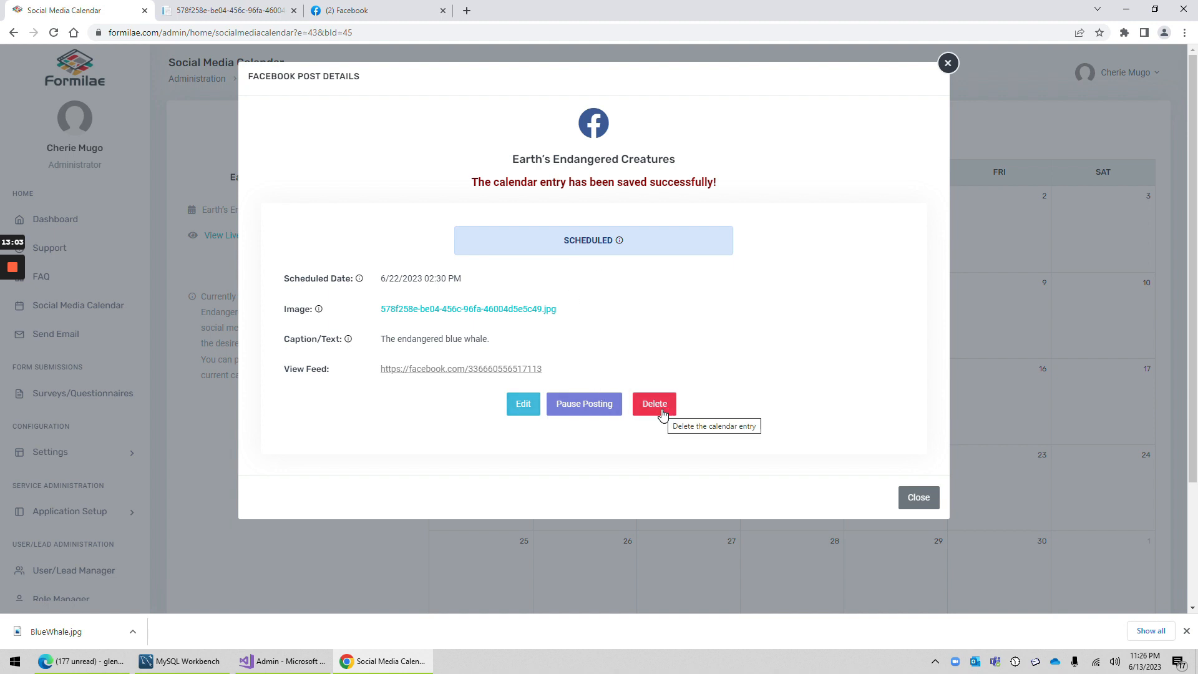
# Step: Open the June 22 post for editing, review its fields and minute options, save it, and close its details
pyautogui.click(523, 407)
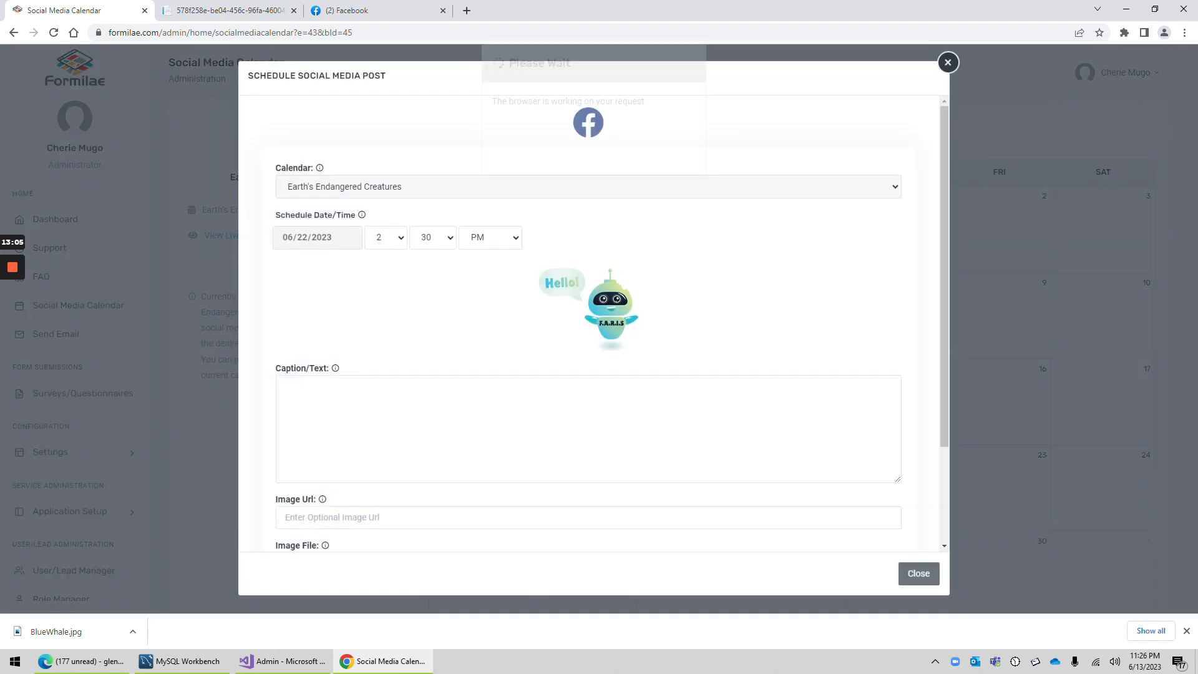
pyautogui.scroll(-3, 385, 472)
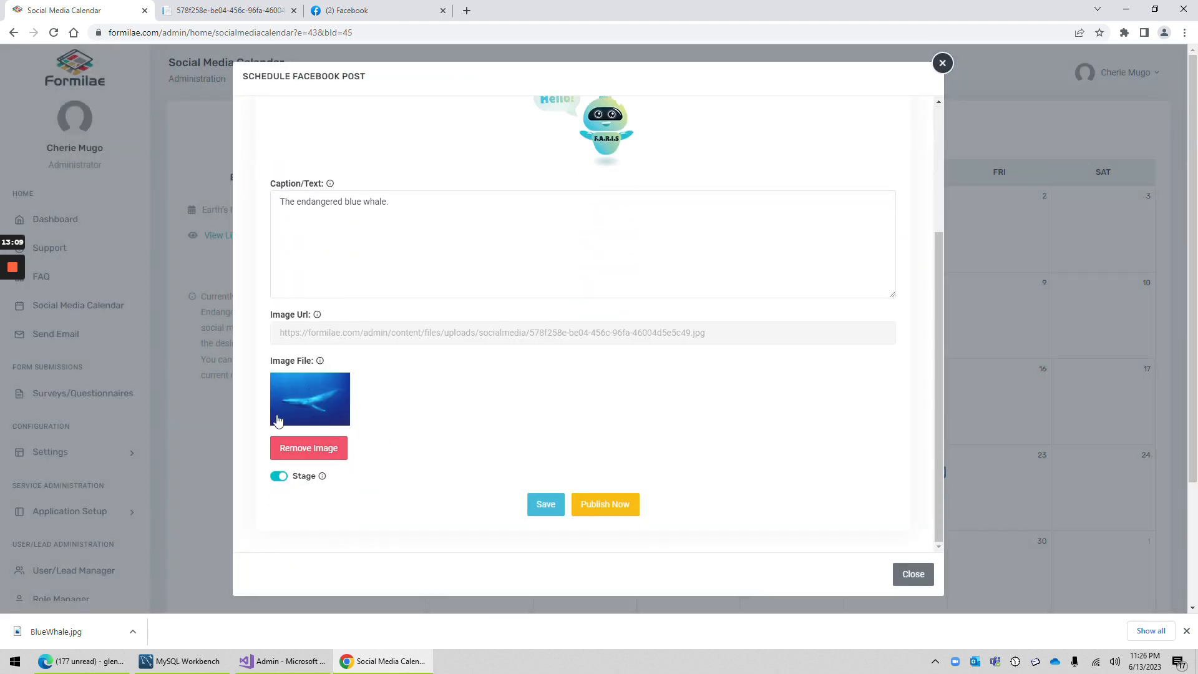
pyautogui.scroll(3, 330, 423)
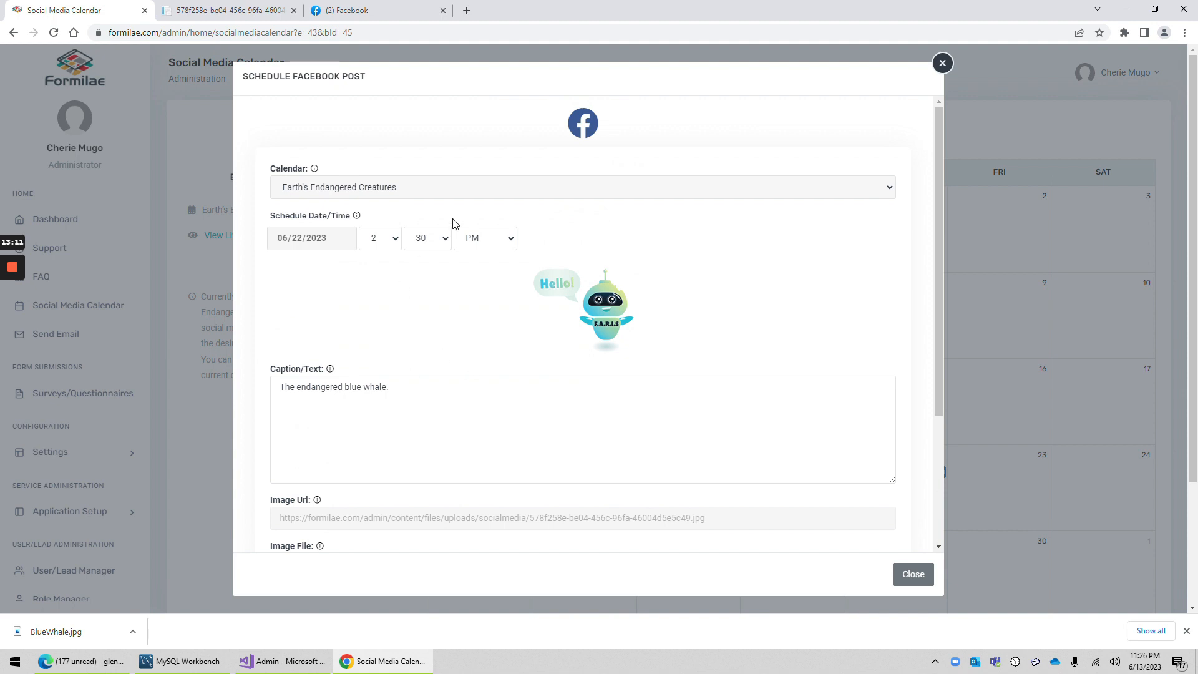
pyautogui.click(437, 246)
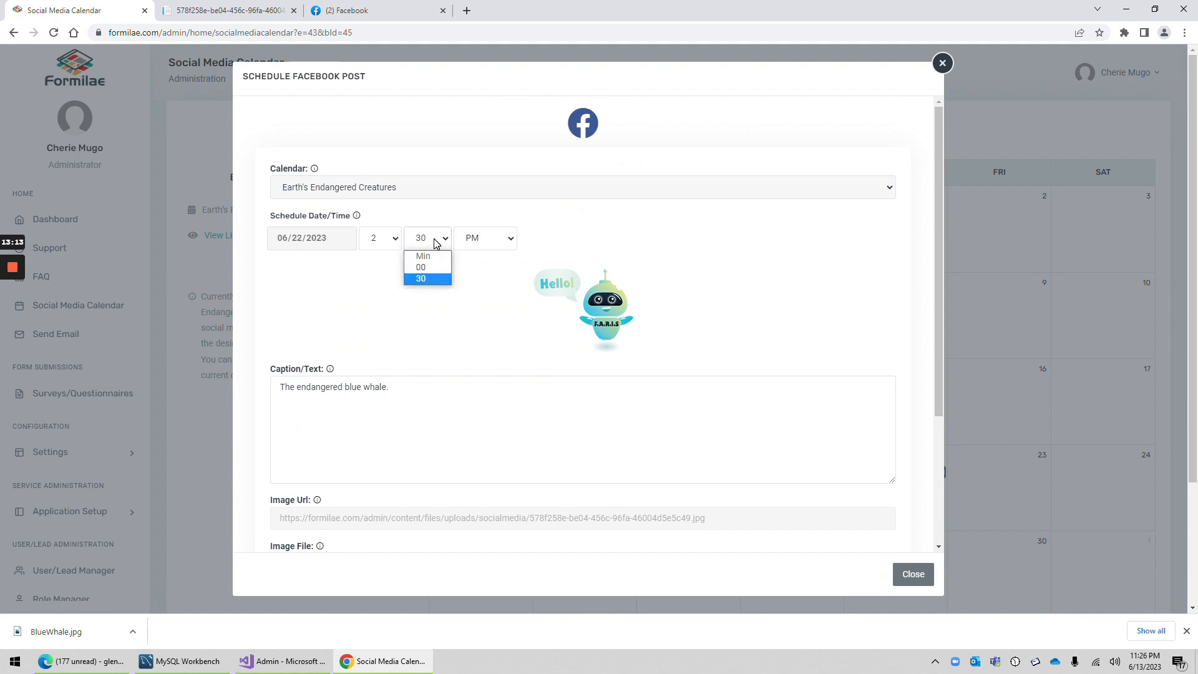
pyautogui.click(435, 243)
pyautogui.scroll(-3, 663, 393)
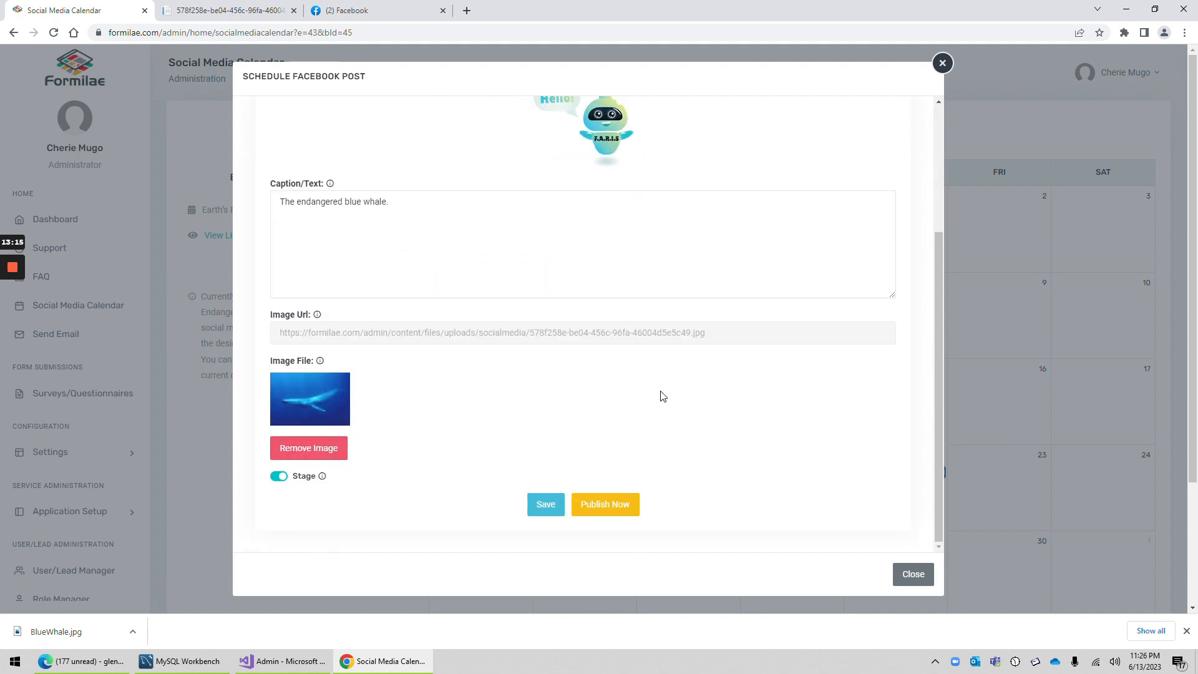
pyautogui.click(546, 505)
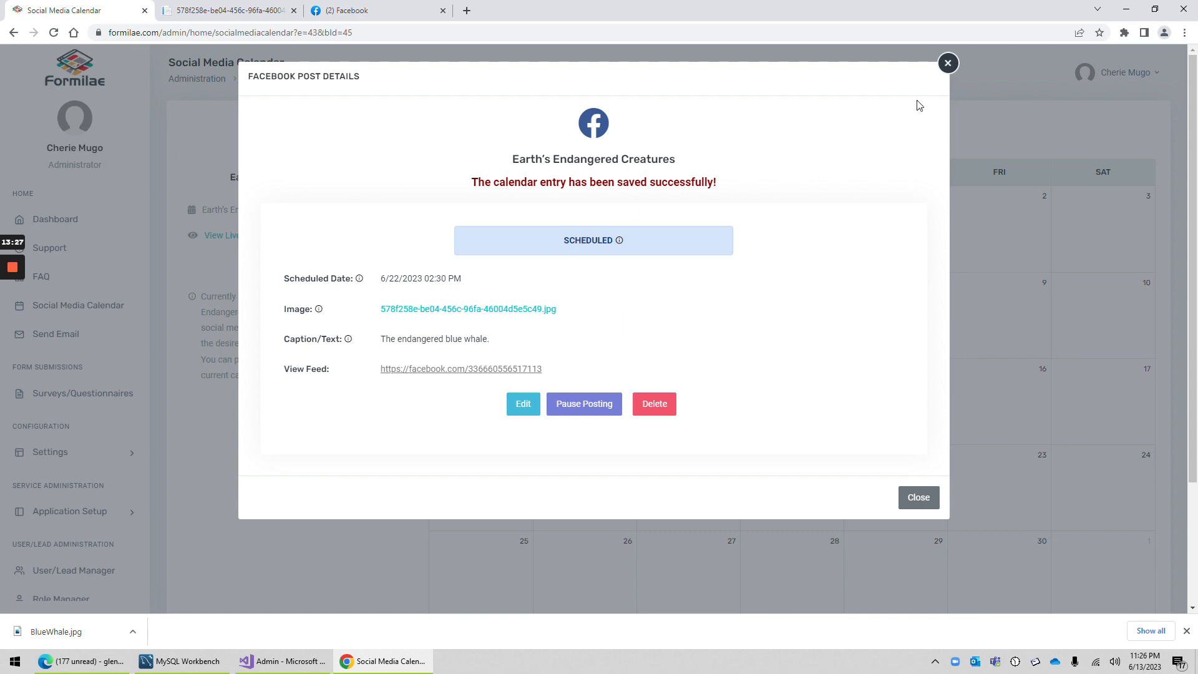
pyautogui.click(948, 64)
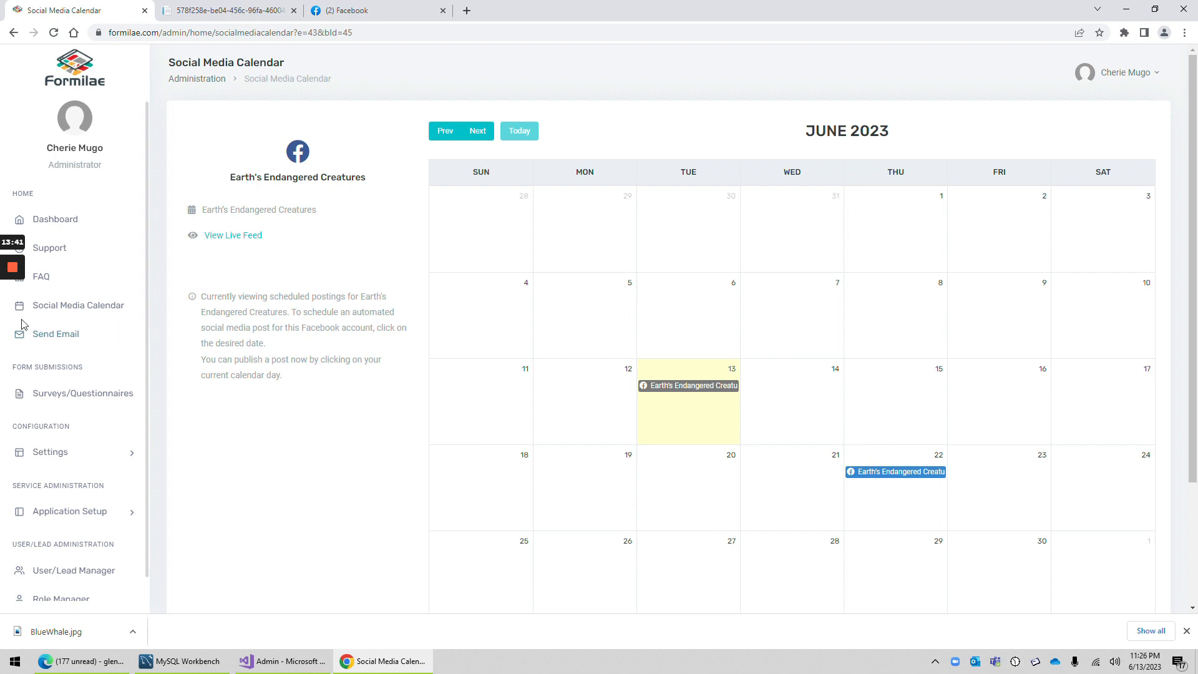
pyautogui.moveTo(19, 321)
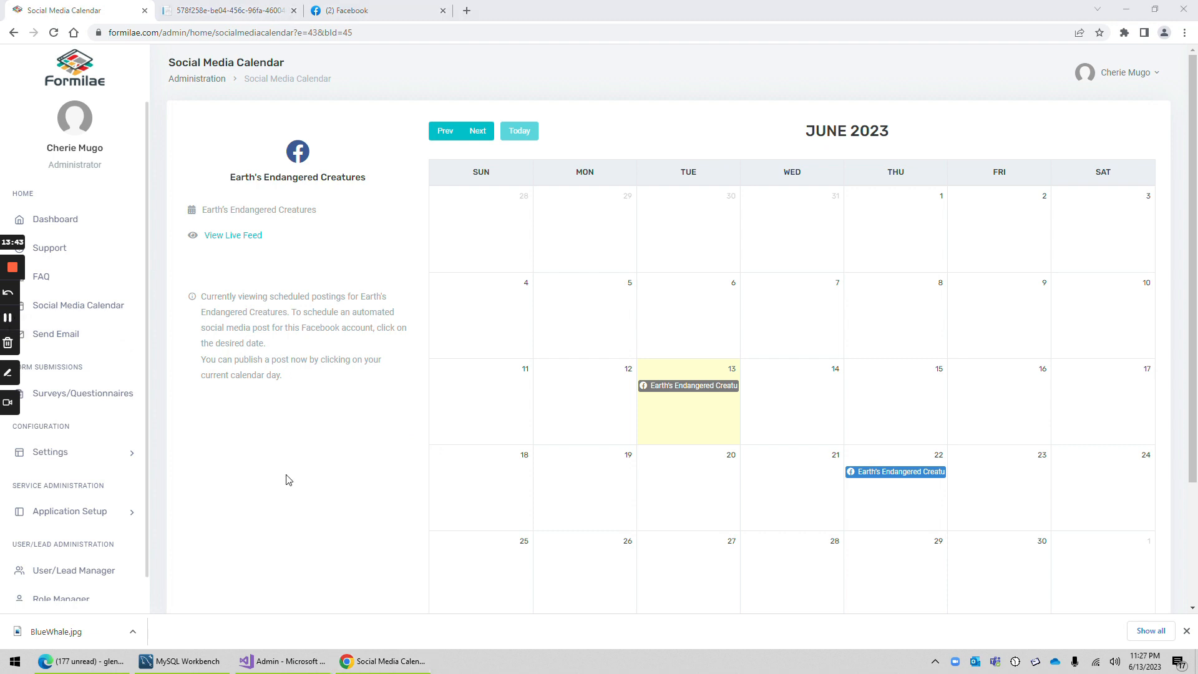